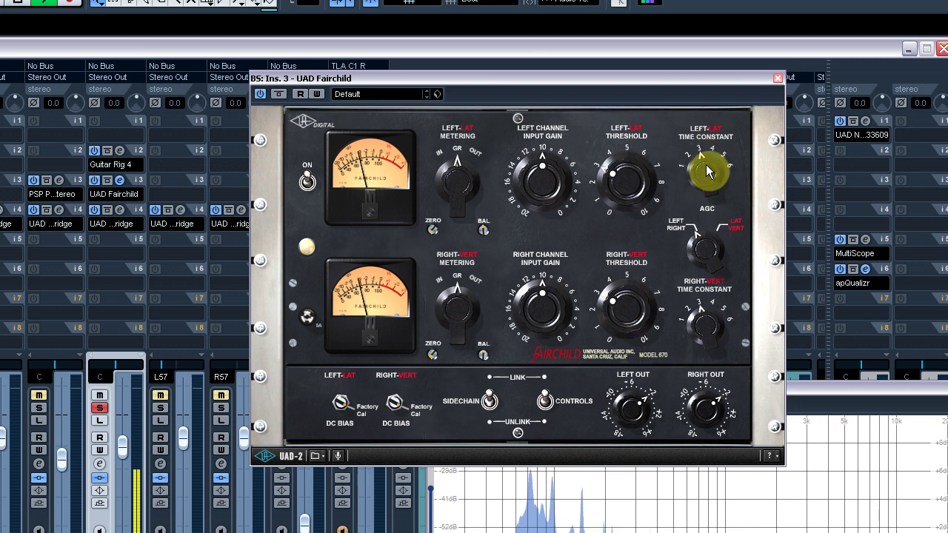
Step: Set the left channel input gain of the bass Fairchild to about 12 and compare it with bypass in the full mix
drag(542, 167, 534, 182)
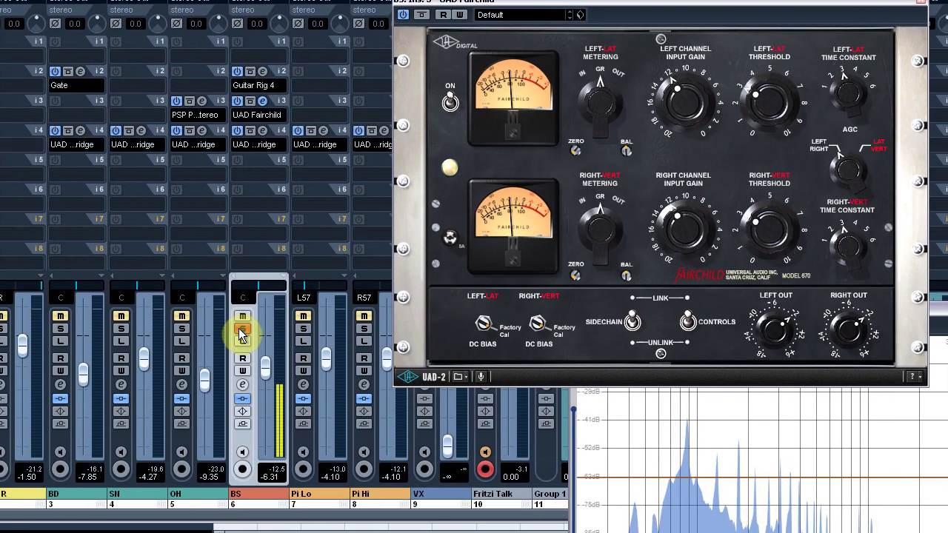
click(100, 408)
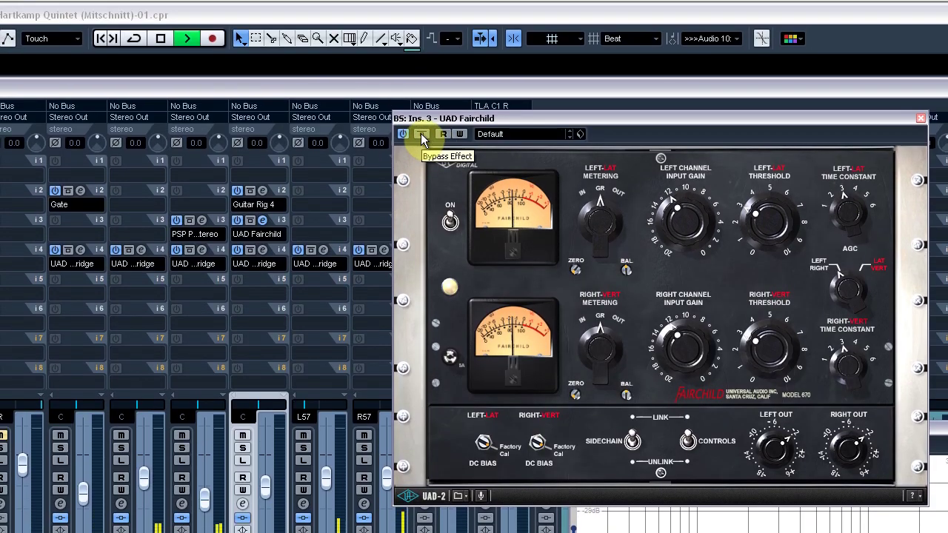
click(421, 137)
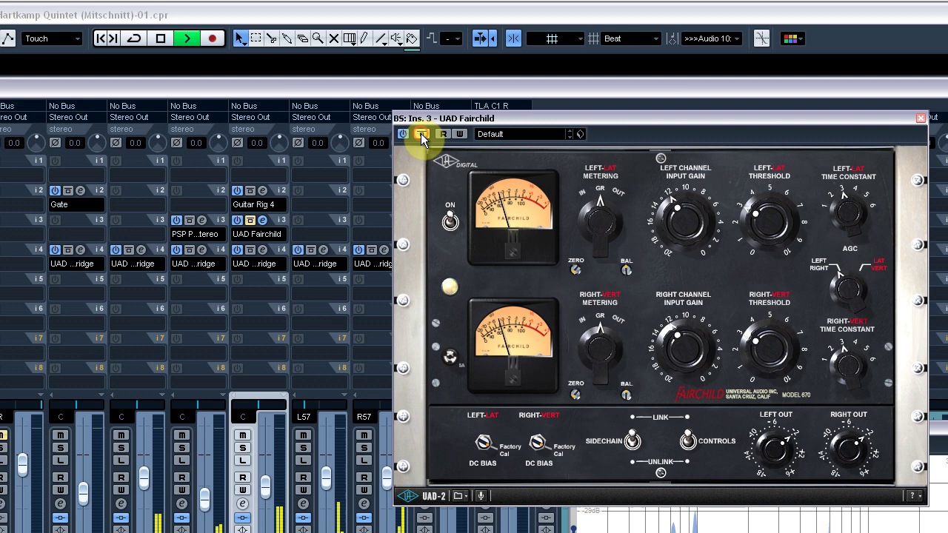
click(420, 134)
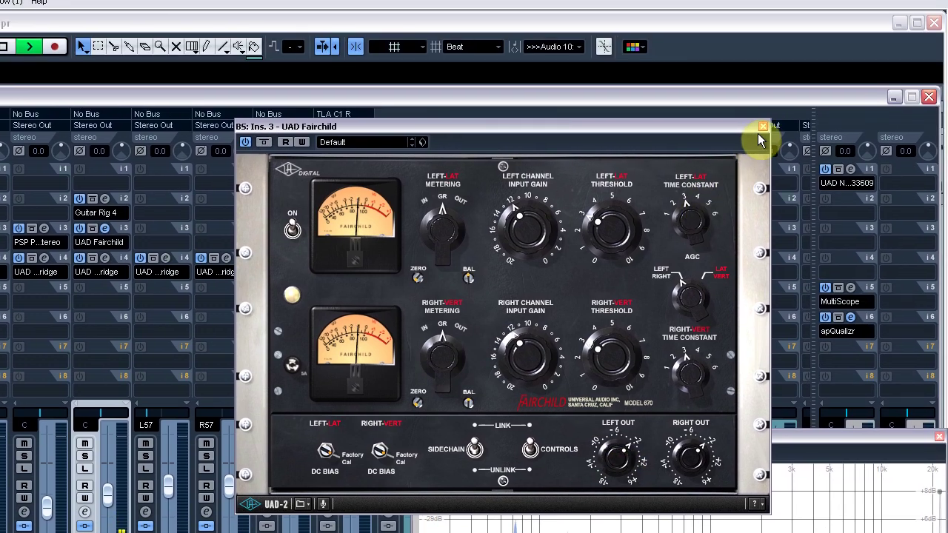
click(773, 60)
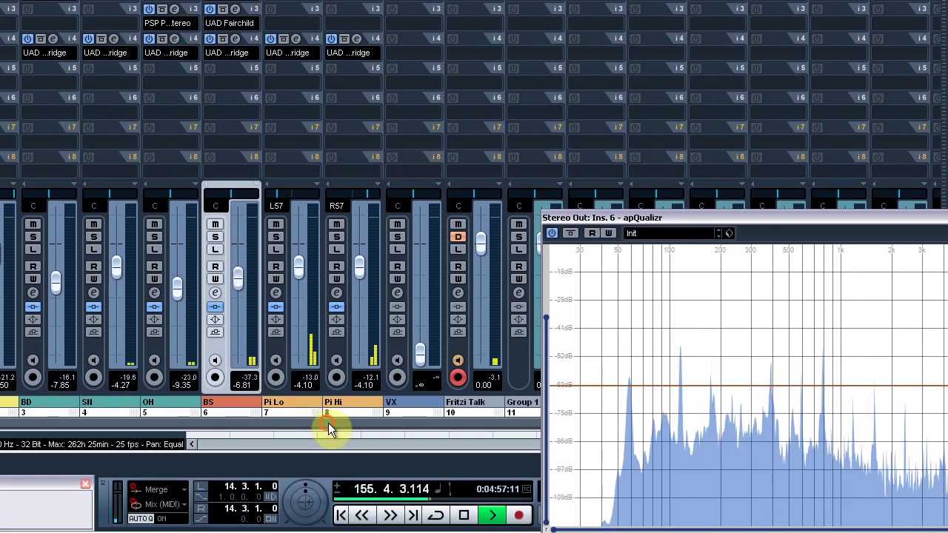
Step: Close the stereo output's spectrum analyzer and play the project from the start of the second Vox clip
drag(328, 426, 372, 422)
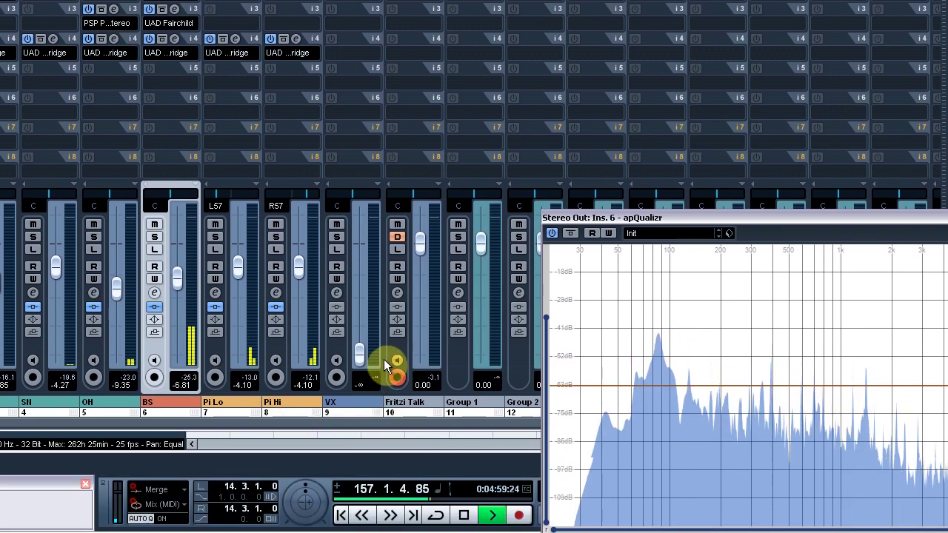
key(space)
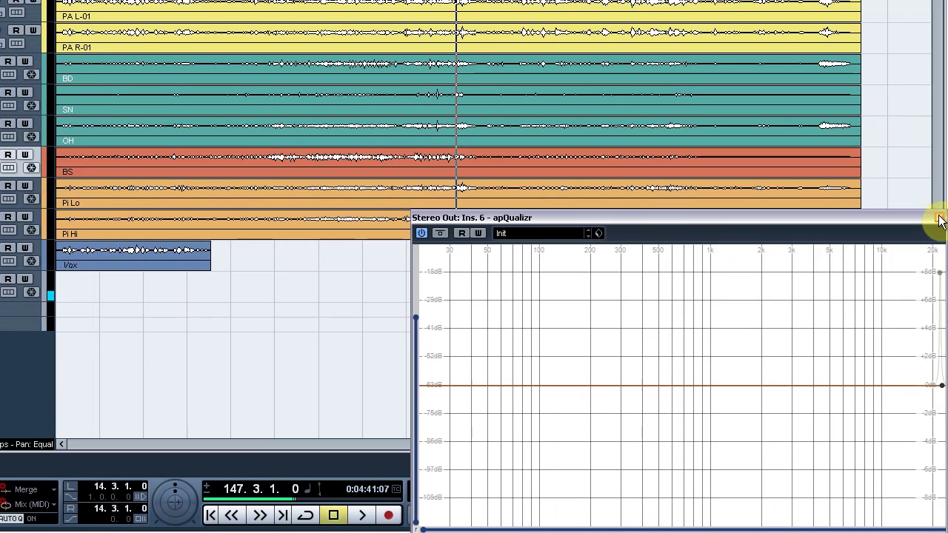
click(940, 218)
click(489, 121)
click(482, 120)
key(space)
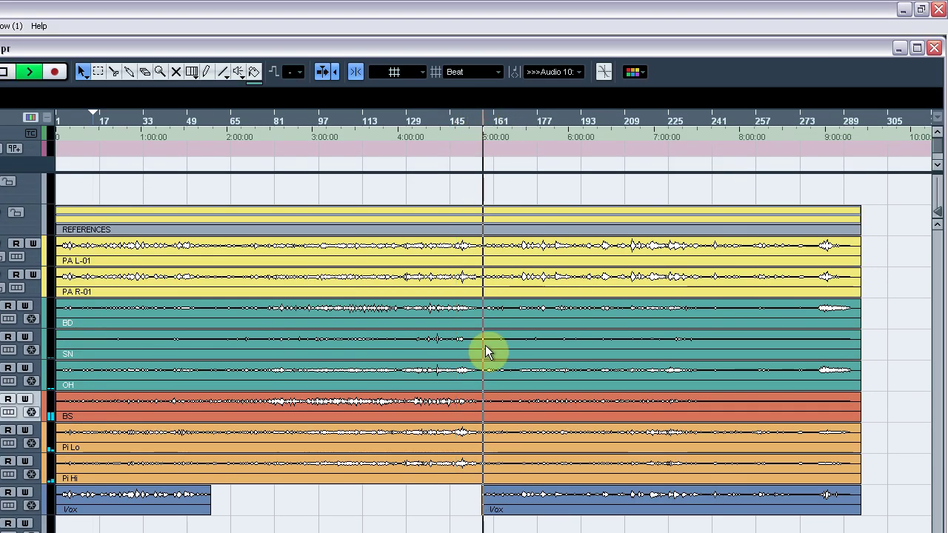
key(h)
key(h)
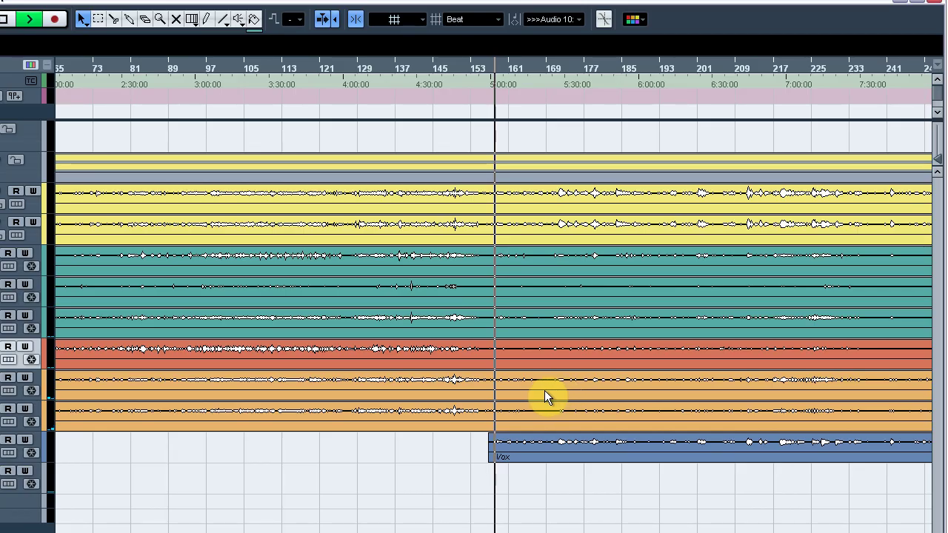
Step: Raise the VX channel fader to -2.42 dB in the mixer and solo the channel
key(F3)
drag(294, 425, 262, 423)
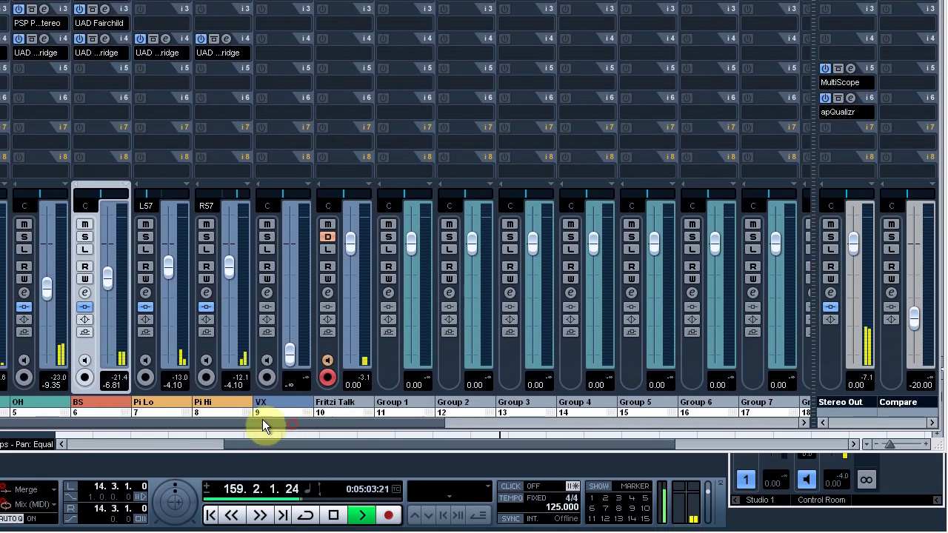
drag(288, 358, 320, 259)
click(300, 238)
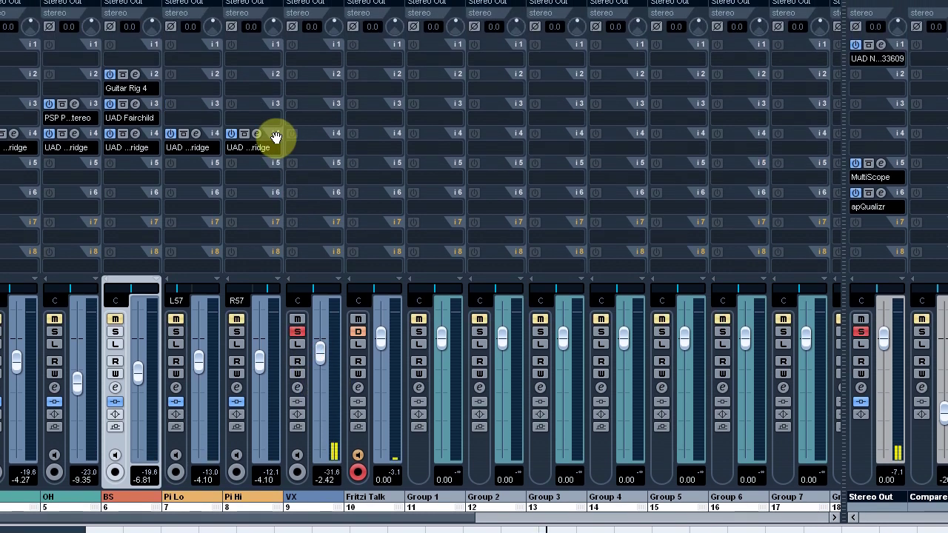
Step: Copy the Pi Hi channel's Cambridge EQ to VX insert 4 and set its low-cut frequency to 99.2 Hz
drag(274, 39, 286, 38)
click(319, 136)
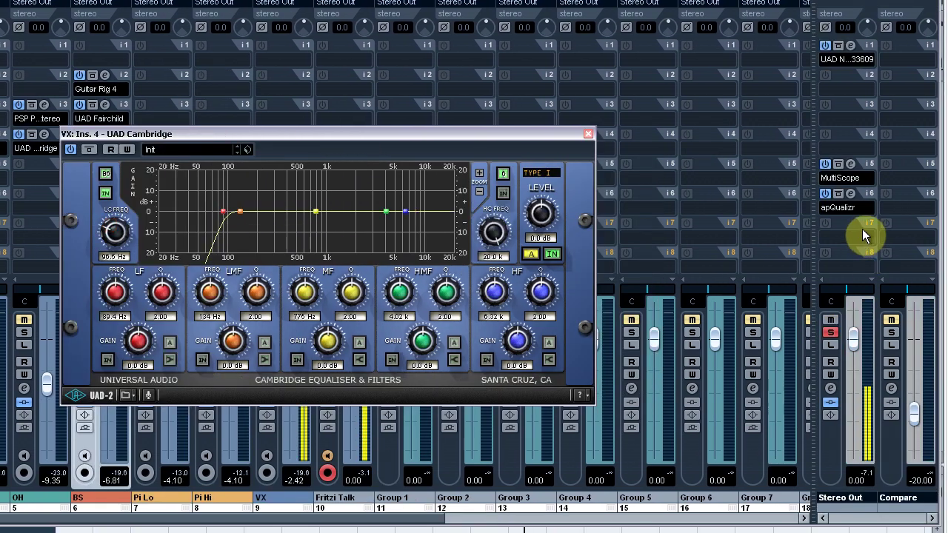
click(850, 195)
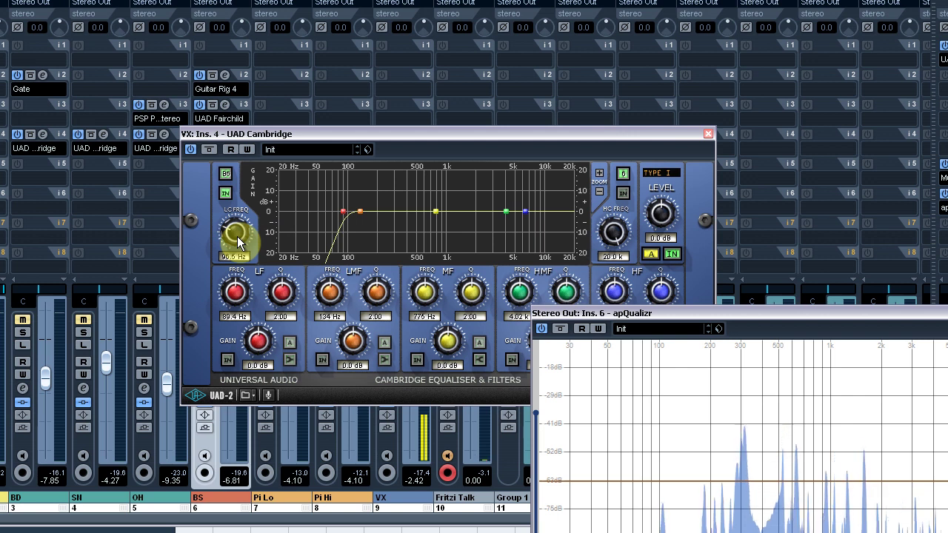
drag(237, 242, 238, 237)
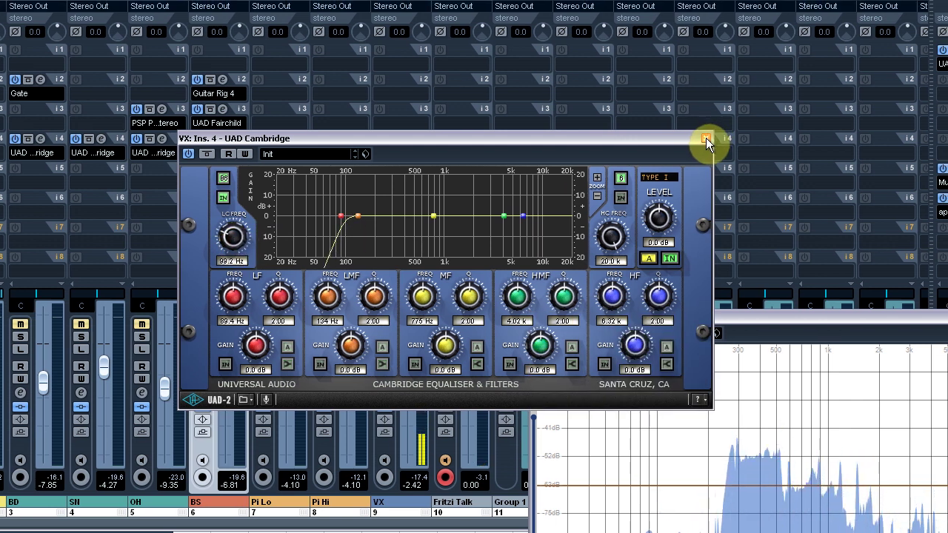
click(705, 138)
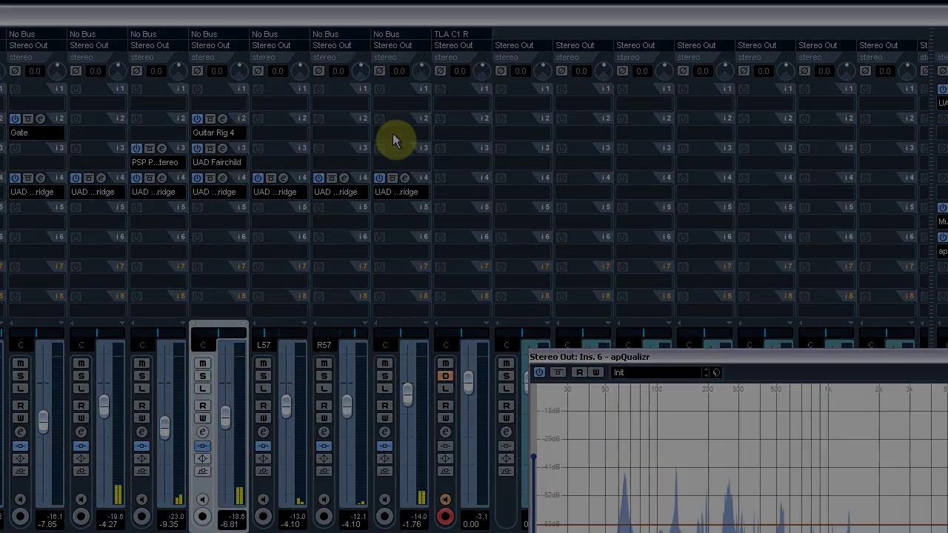
Step: Add the UAD Neve 88RS channel strip to insert 2 of the VX channel
click(393, 138)
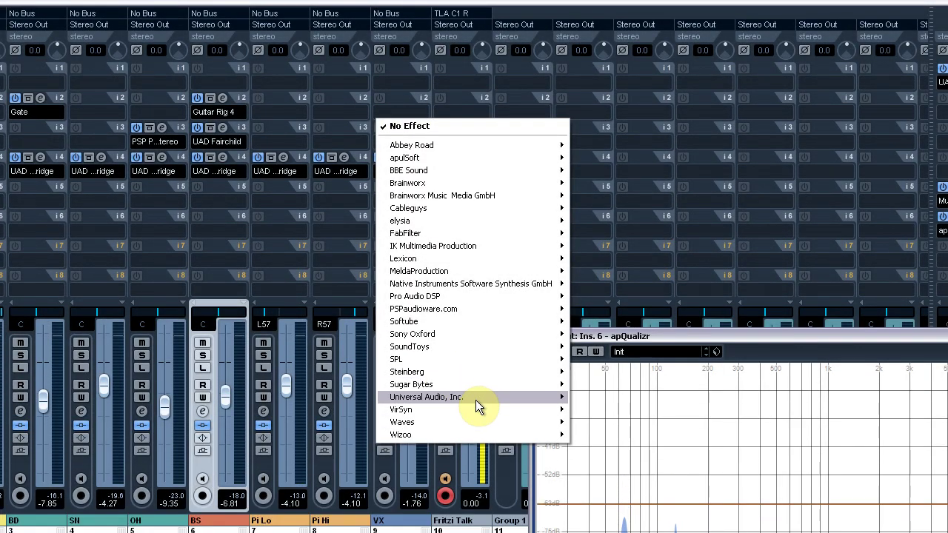
mouse_move(476, 400)
mouse_move(593, 397)
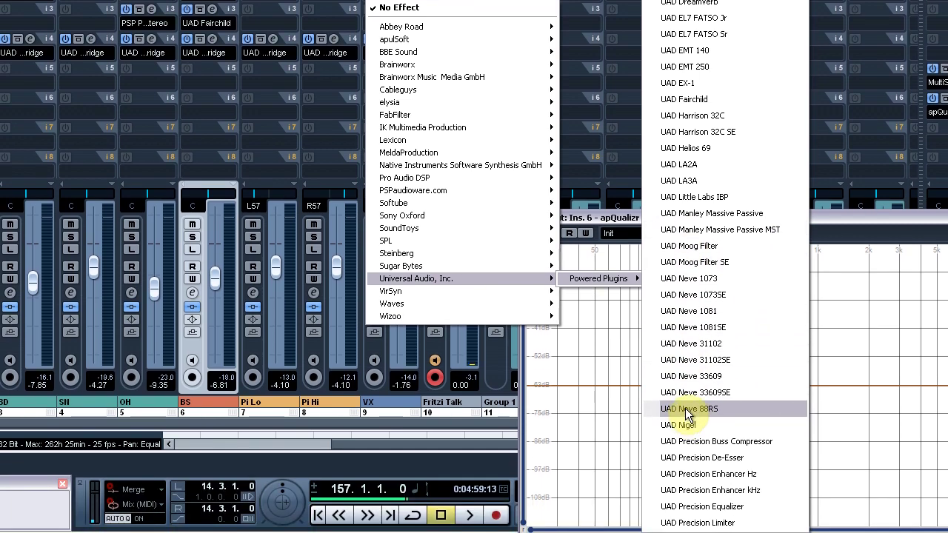
click(687, 412)
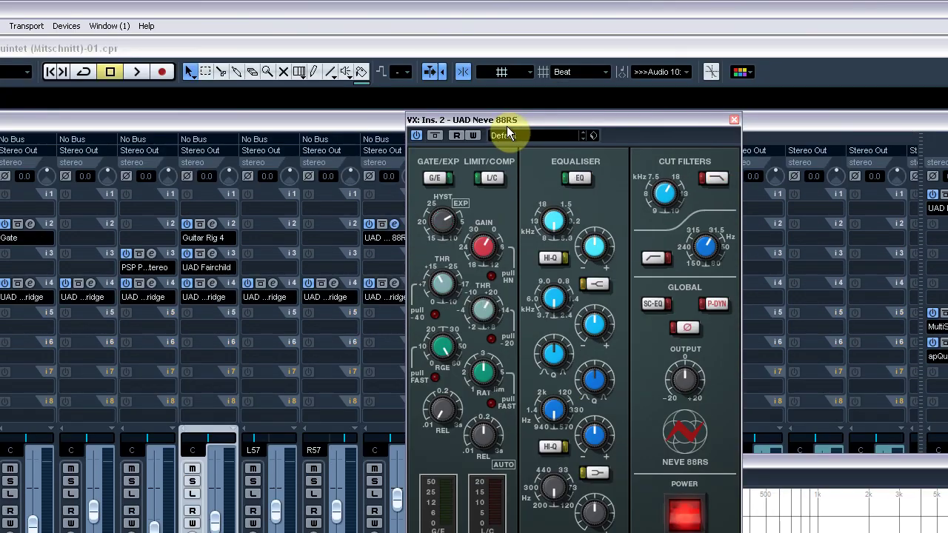
mouse_move(508, 125)
mouse_down()
mouse_move(453, 122)
mouse_move(513, 120)
mouse_up()
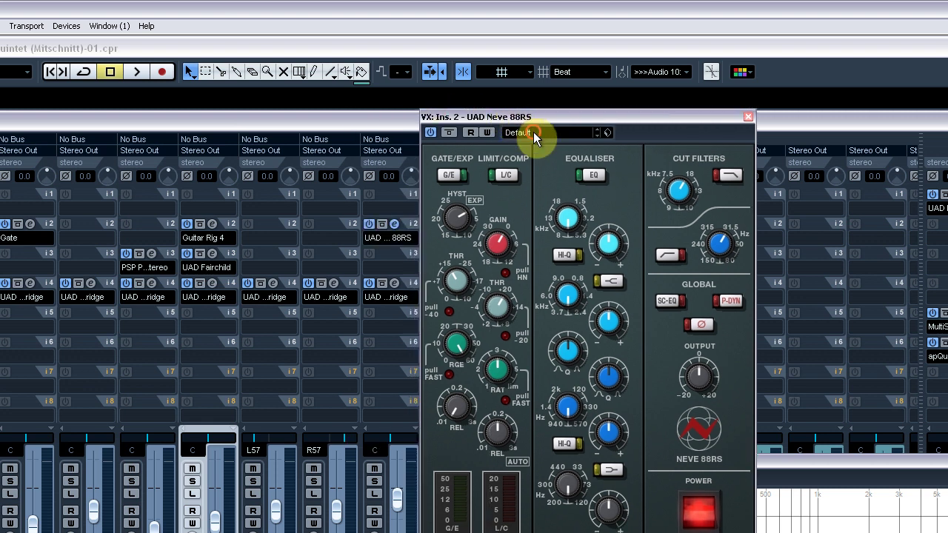
Step: Load the COMBO Female Vocal Strip preset in the Neve 88RS and play it back
click(533, 132)
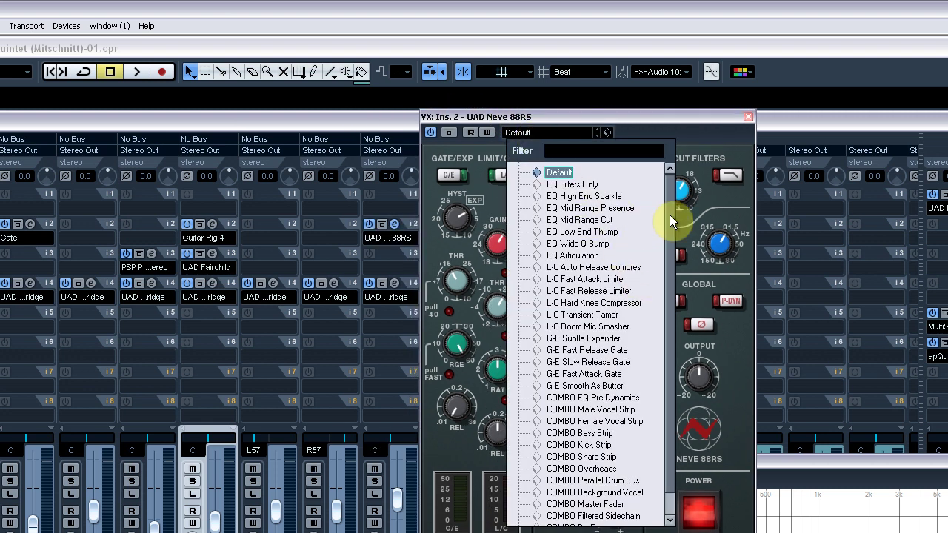
scroll(669, 222, down, 1)
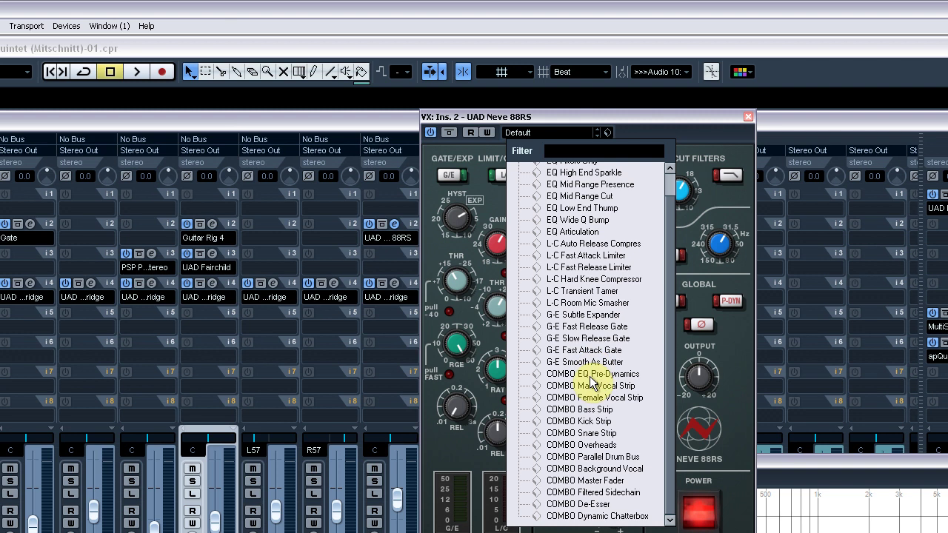
click(589, 398)
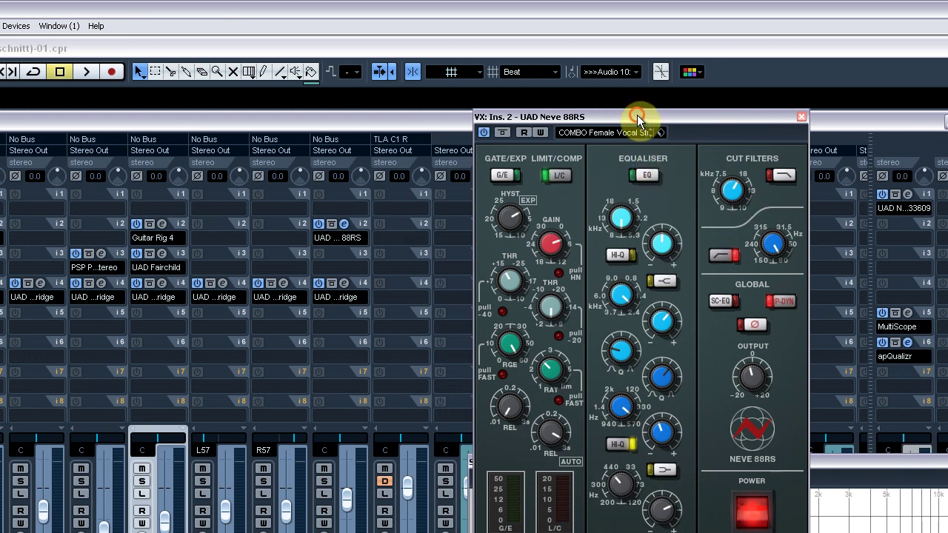
drag(637, 115, 651, 109)
key(space)
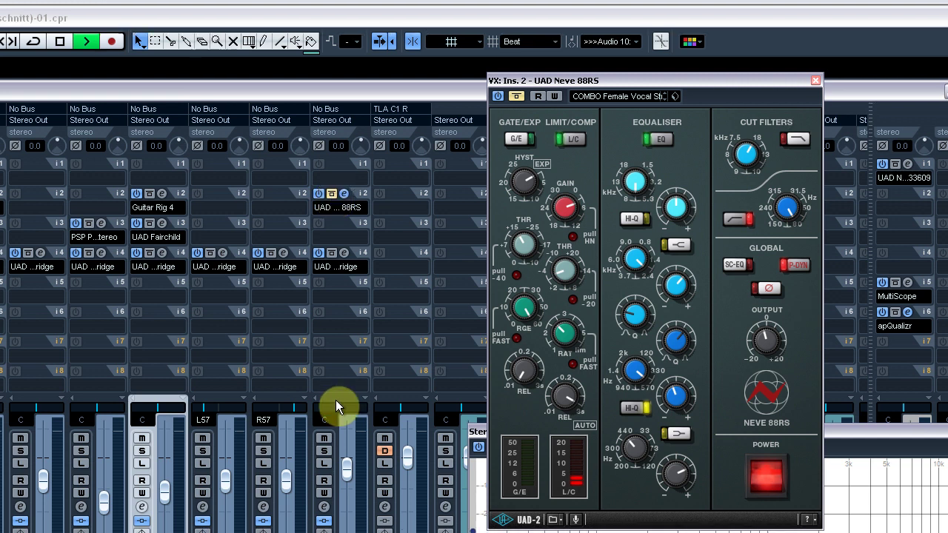
Step: Re-enable the bypassed Neve 88RS on the soloed VX channel, adjust its compressor threshold and unsolo the vocal
click(324, 455)
click(333, 147)
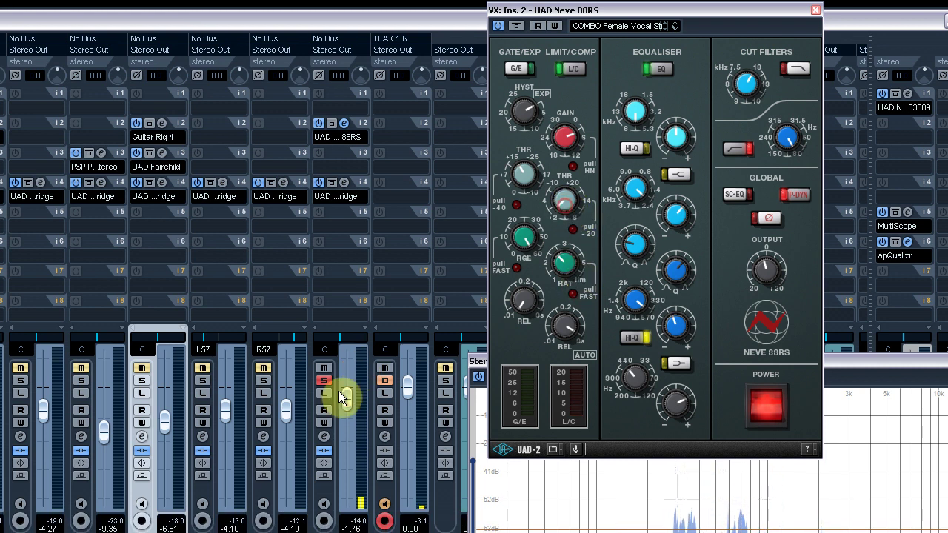
click(569, 203)
click(323, 380)
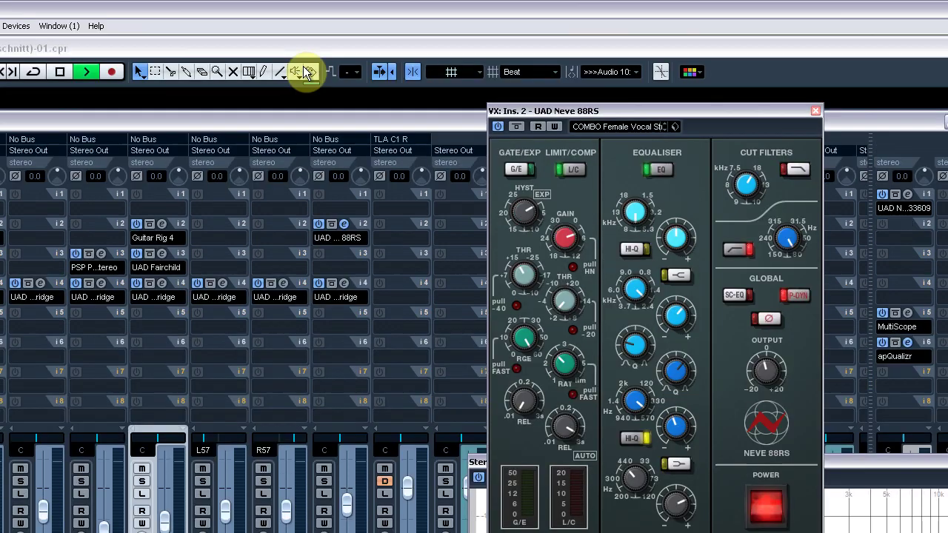
Step: Bring the project window forward and reduce the Neve 88RS low-band EQ gain to around its centre position while listening
click(298, 48)
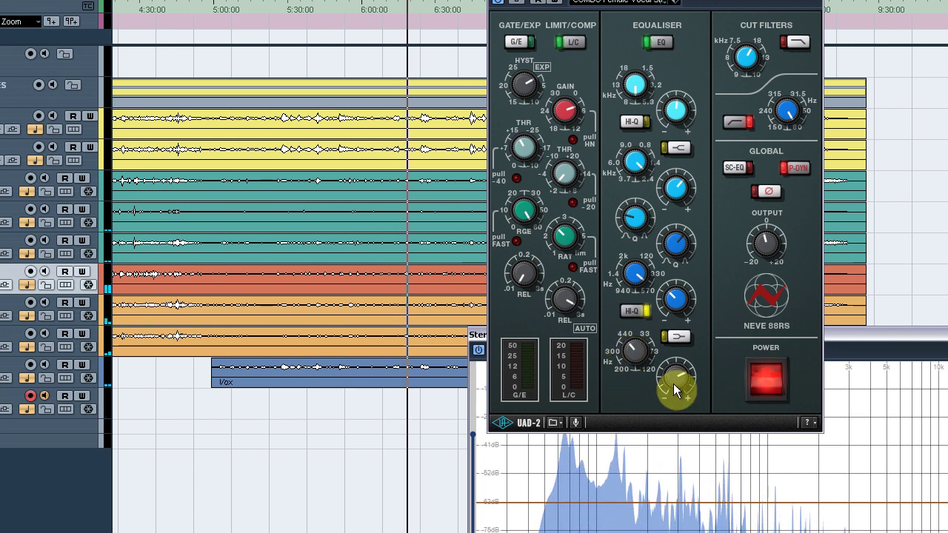
drag(677, 373, 679, 392)
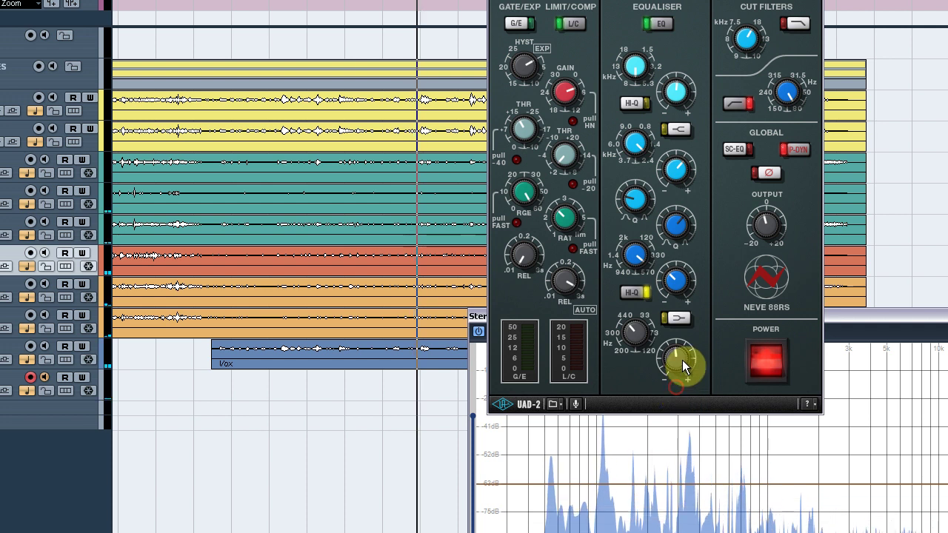
drag(678, 353, 677, 434)
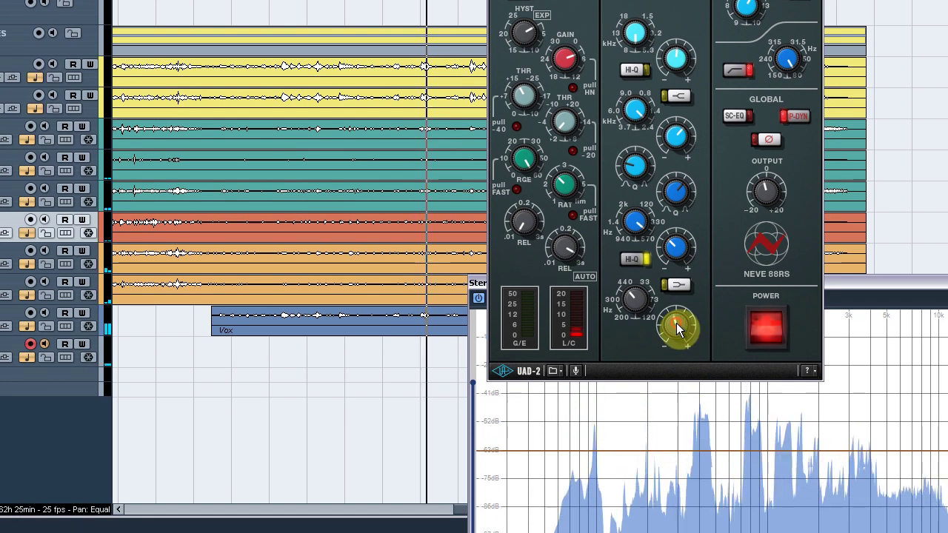
drag(676, 320, 676, 254)
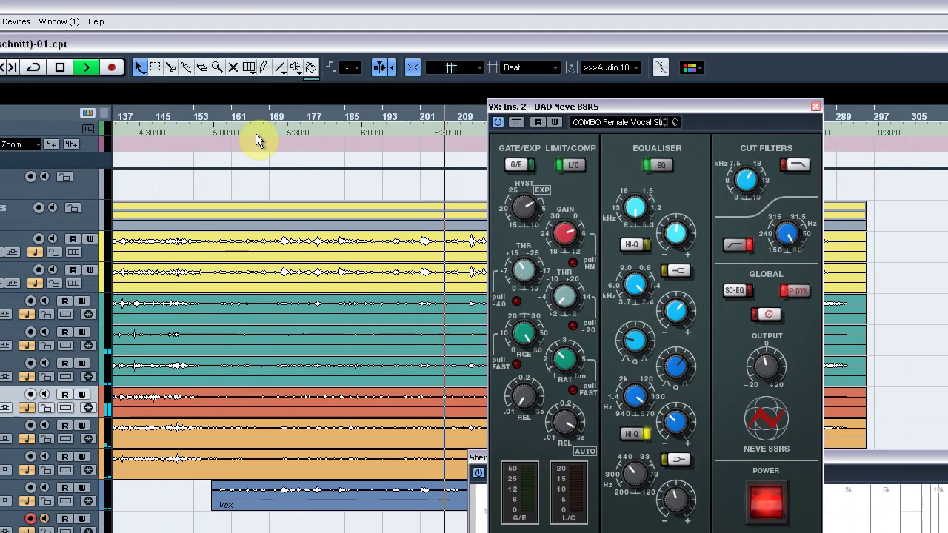
Step: Play the mix from around bar 169 and close the Neve 88RS
click(283, 122)
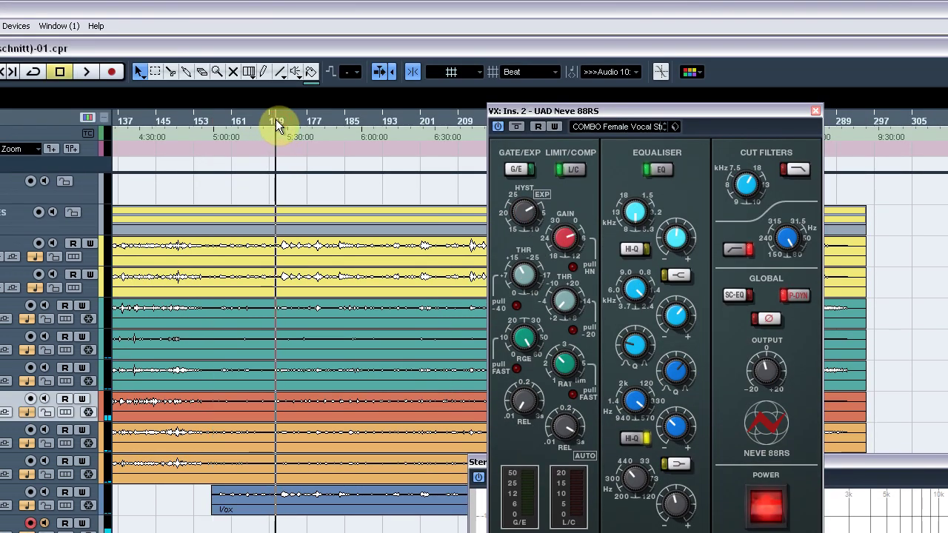
key(space)
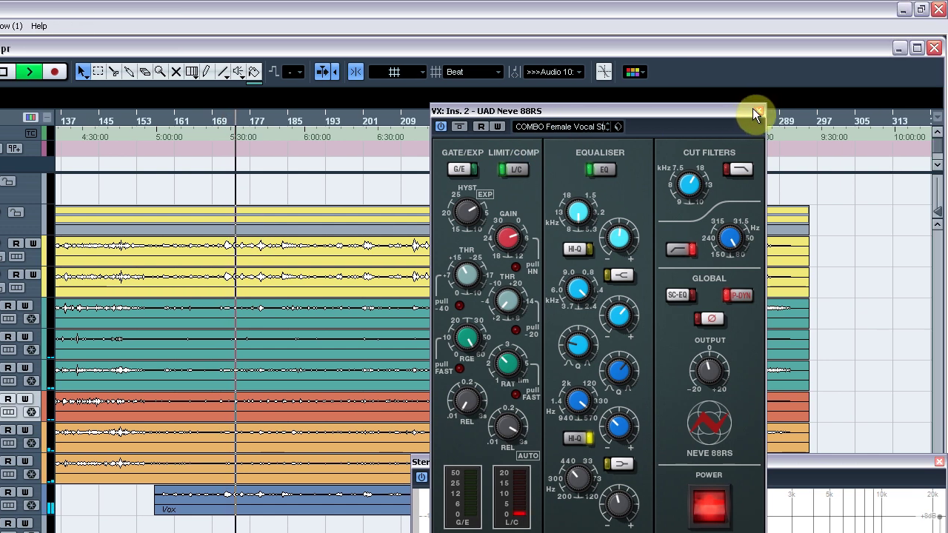
click(758, 111)
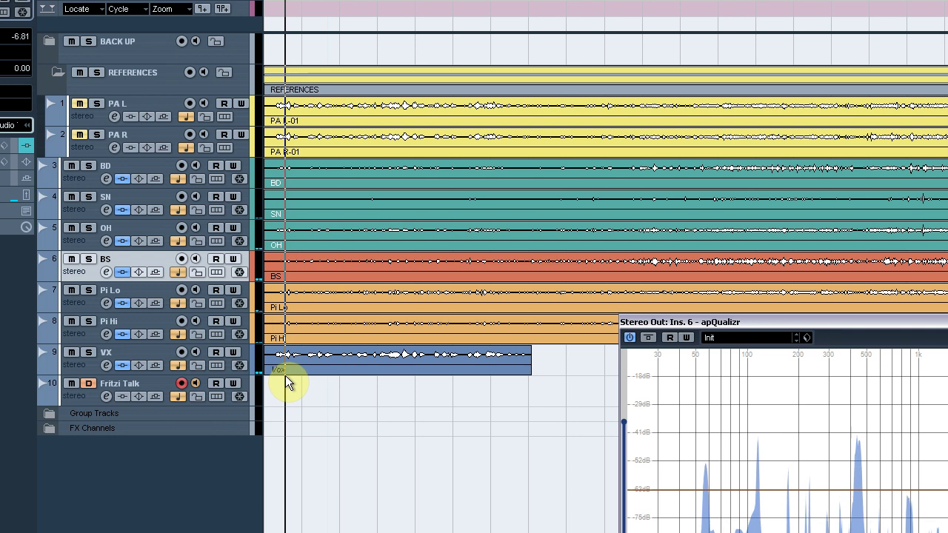
Step: Review the vocal's Neve 88RS settings from the mixer during playback, including its cut filters
key(F3)
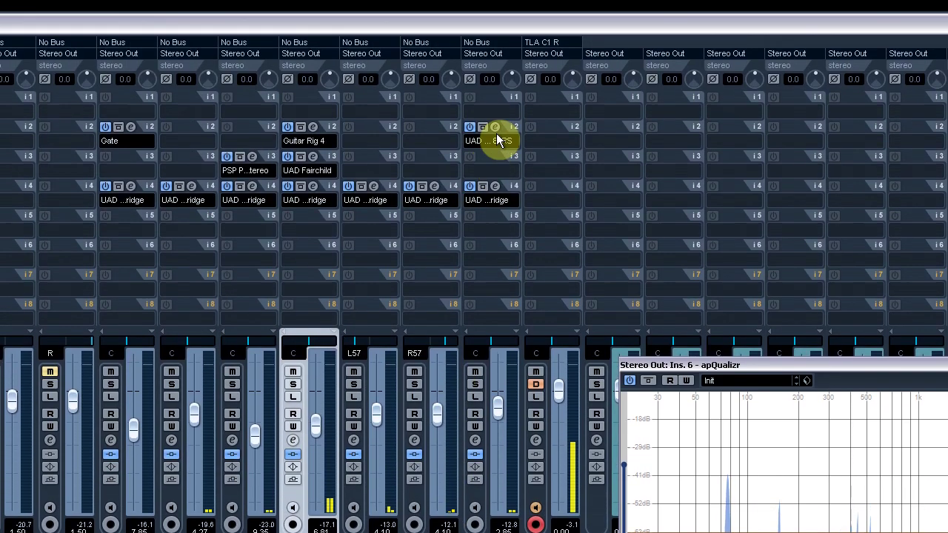
click(496, 135)
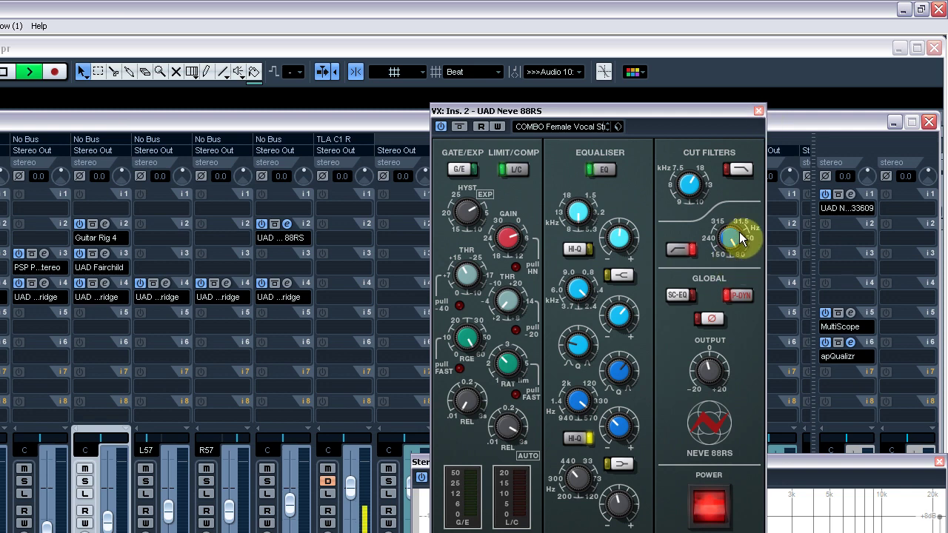
click(758, 112)
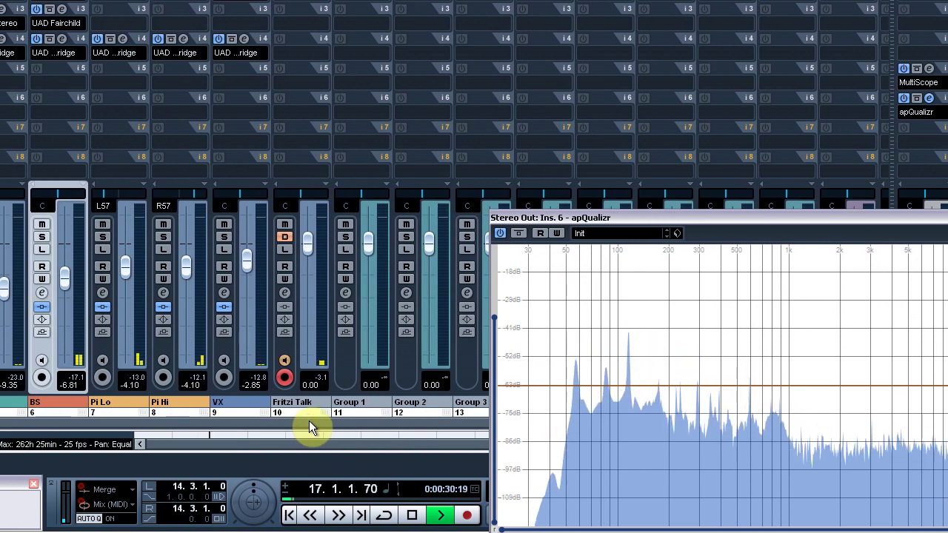
Step: Stop playback and replace the CE-1 insert on the FX 1 Chorus channel with the UAD EMT 250
key(space)
click(309, 421)
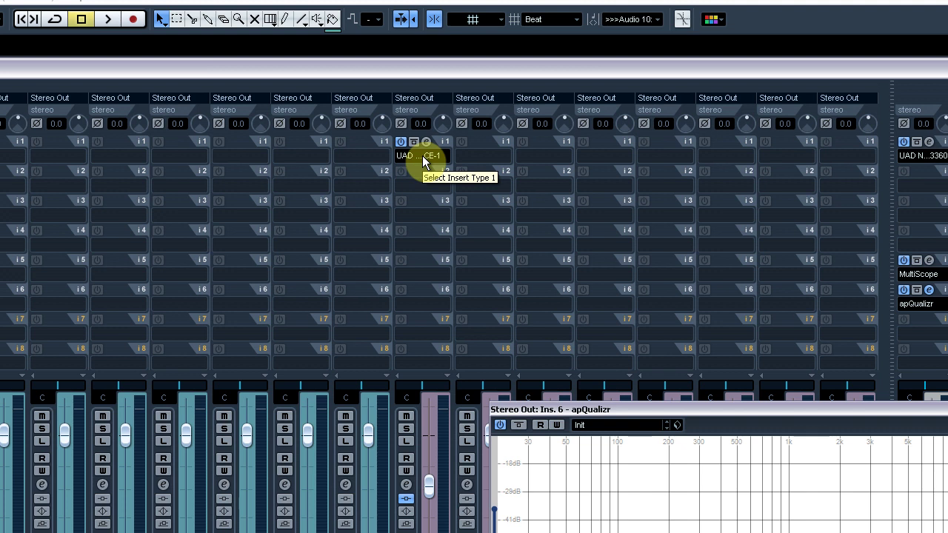
click(424, 158)
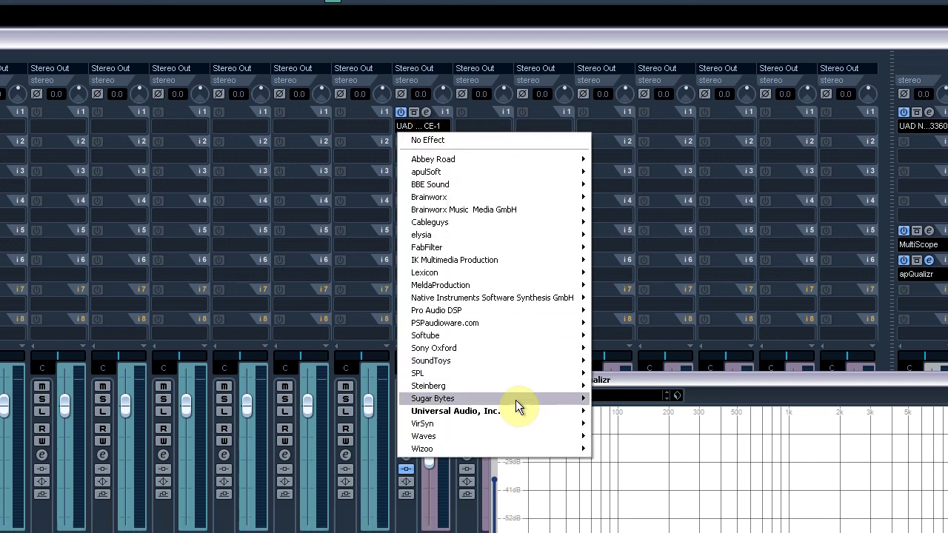
mouse_move(514, 443)
mouse_move(635, 397)
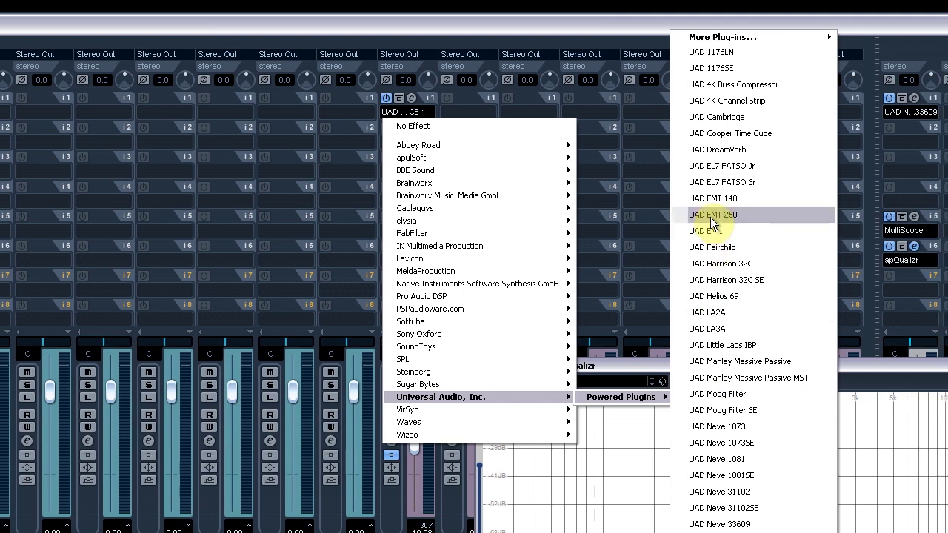
click(710, 216)
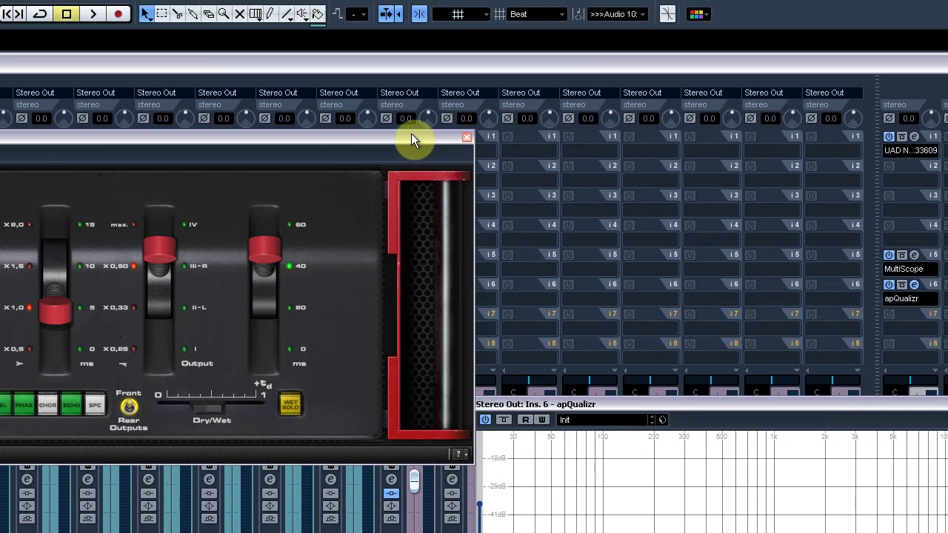
Step: Review the EMT 250's default settings on the FX 1 Chorus channel and close its editor
drag(411, 141, 927, 65)
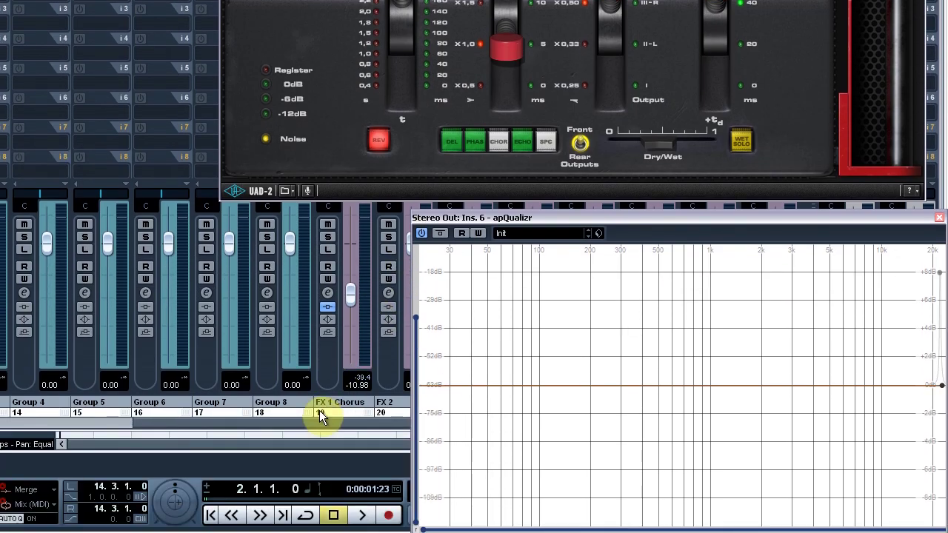
click(919, 120)
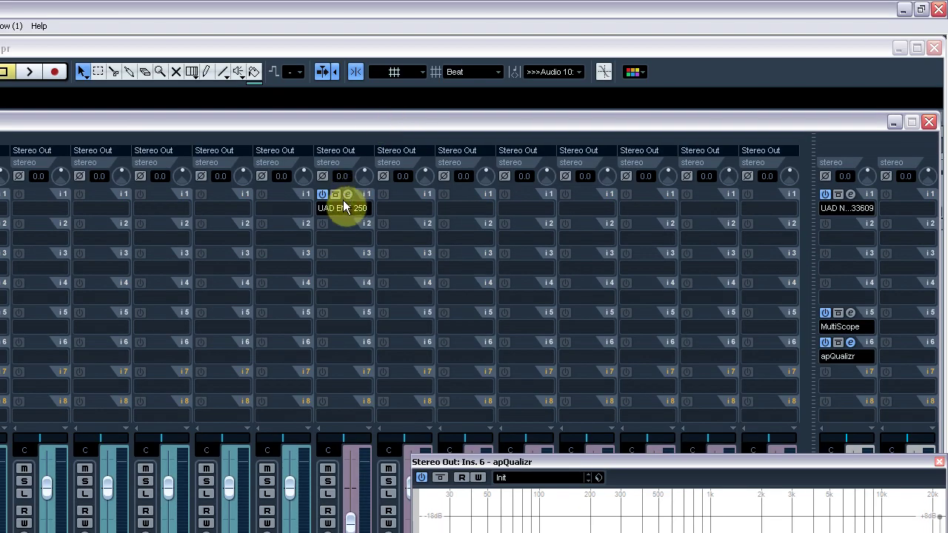
click(342, 207)
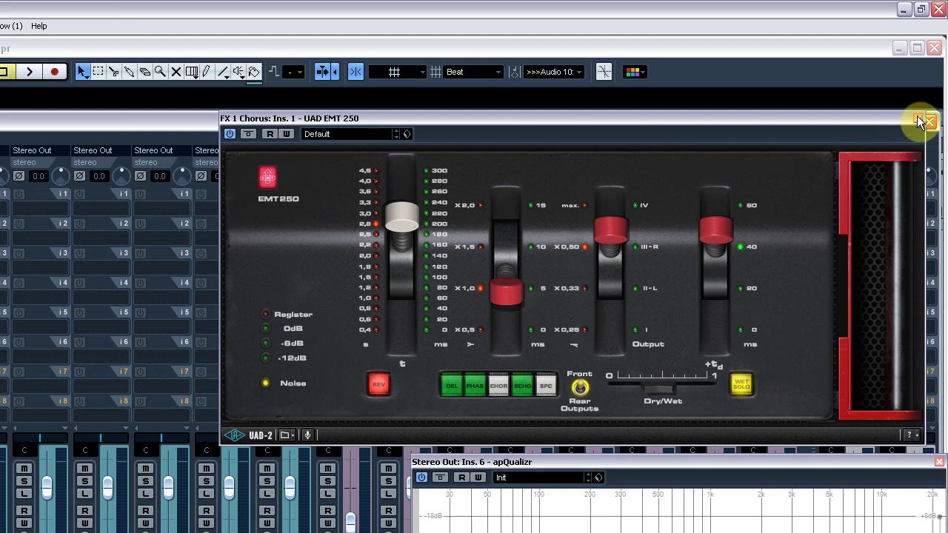
click(918, 122)
Step: Activate the VX channel's send to FX 1 Chorus at -6.90 dB and close its channel settings
drag(284, 416, 333, 416)
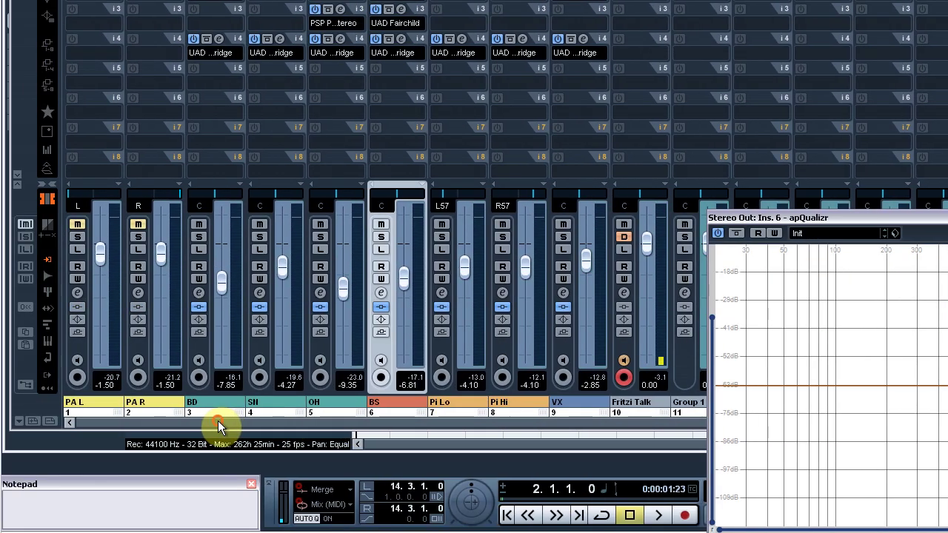
click(380, 292)
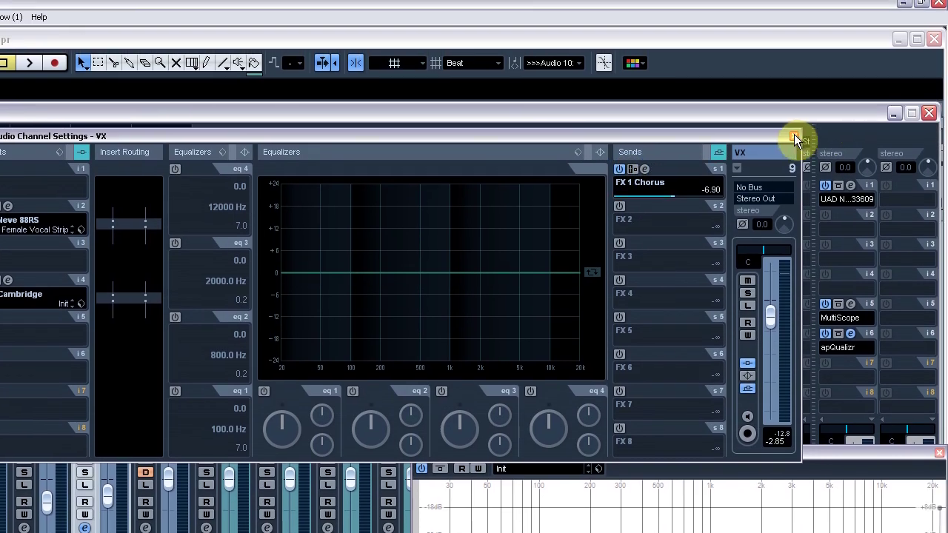
click(838, 102)
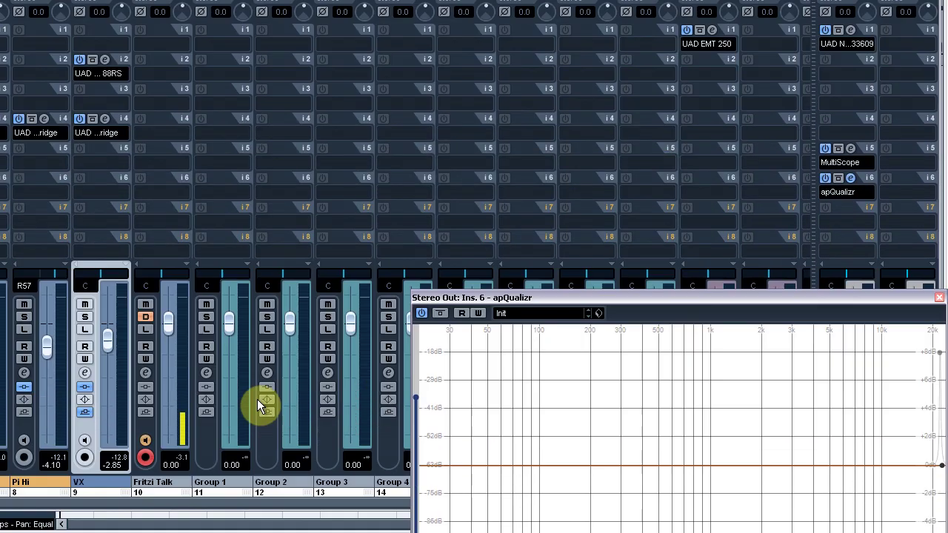
Step: Rename the FX 1 Chorus channel as FX 1 EMT 250
drag(199, 503, 570, 490)
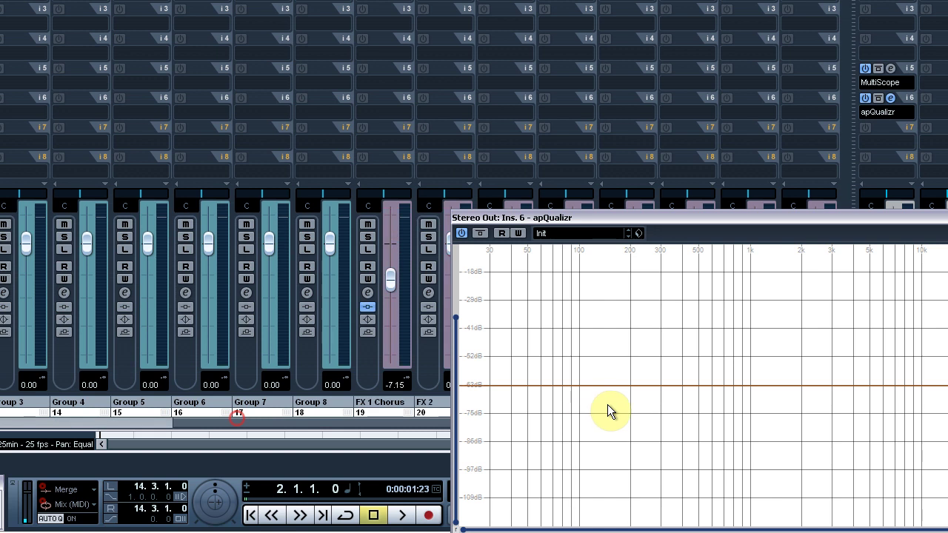
double_click(398, 407)
key(BackSpace)
key(BackSpace)
key(BackSpace)
key(BackSpace)
key(BackSpace)
key(BackSpace)
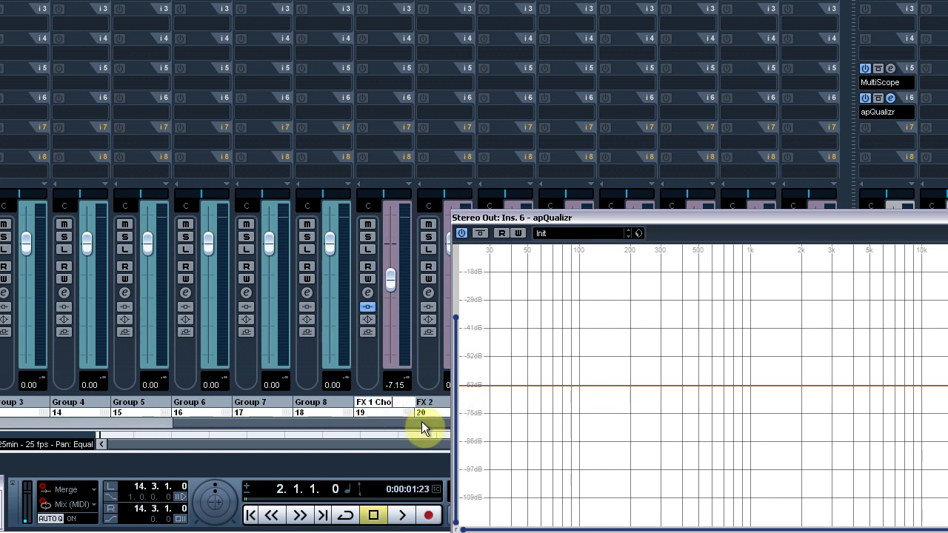
text(EMT 250)
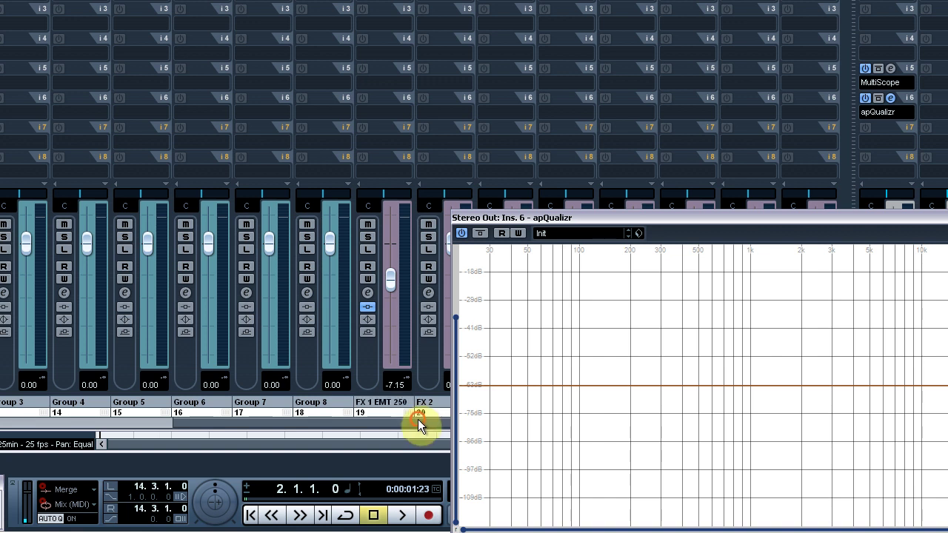
Step: Lower the VX channel's send to FX 1 EMT 250 to -15.11 dB during playback and close its channel settings
drag(417, 419, 237, 423)
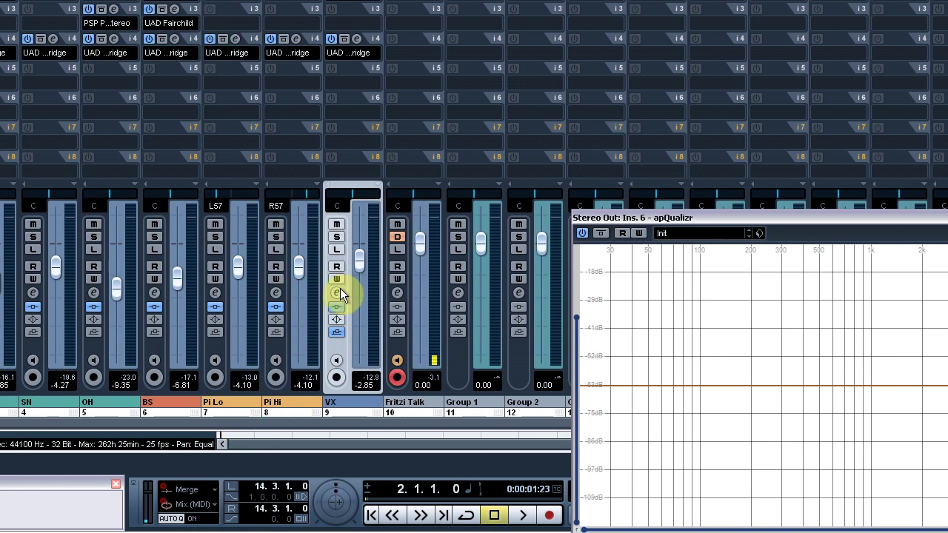
click(336, 294)
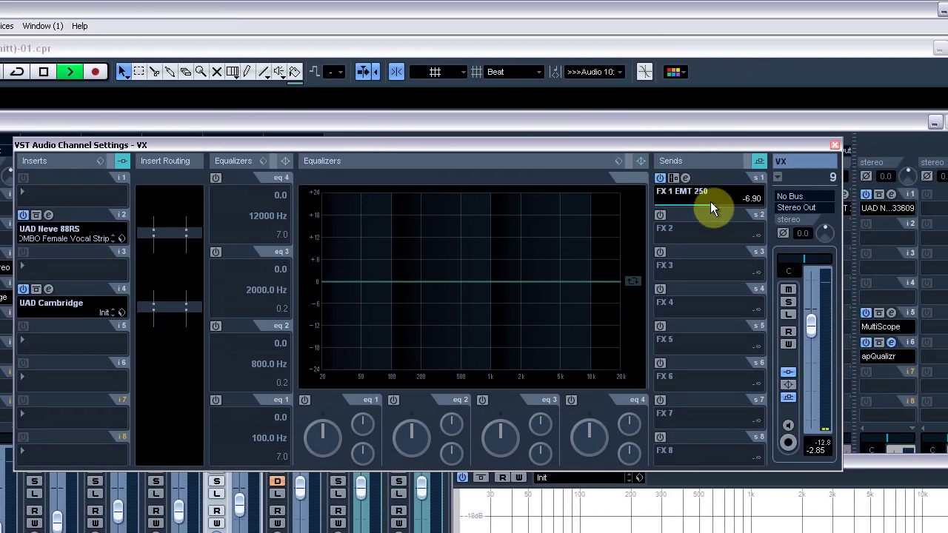
drag(692, 205, 677, 206)
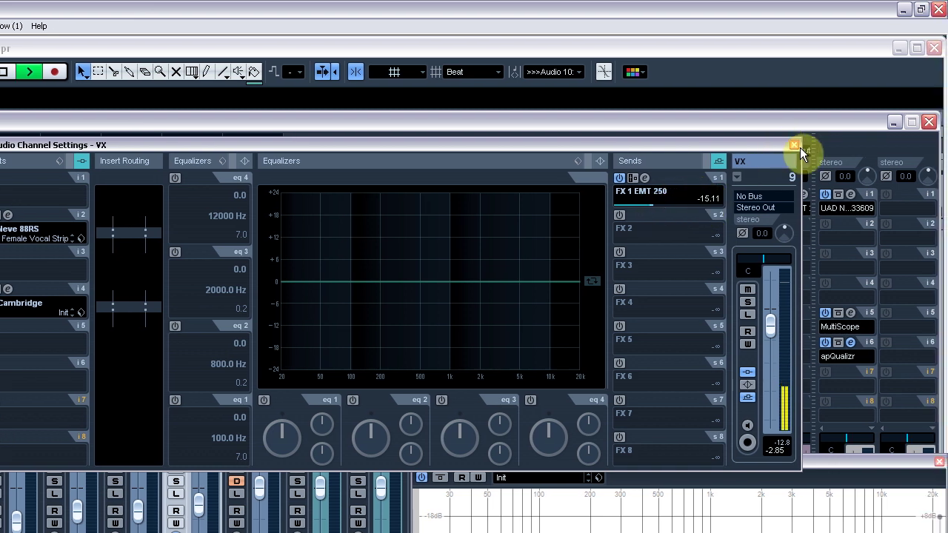
click(793, 145)
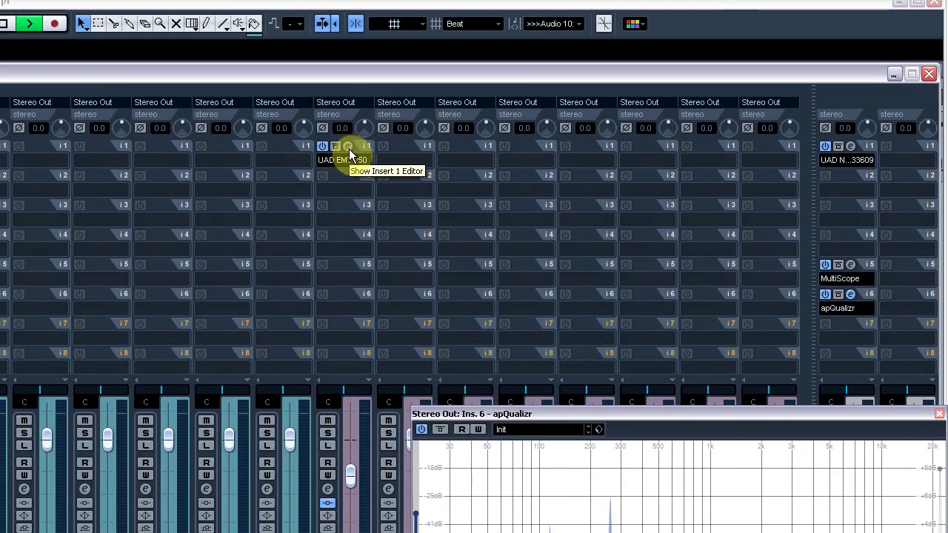
Step: Set the EMT 250's reverb time to 2.5 s, audition the effect channel with Listen, and close the plug-in
click(349, 147)
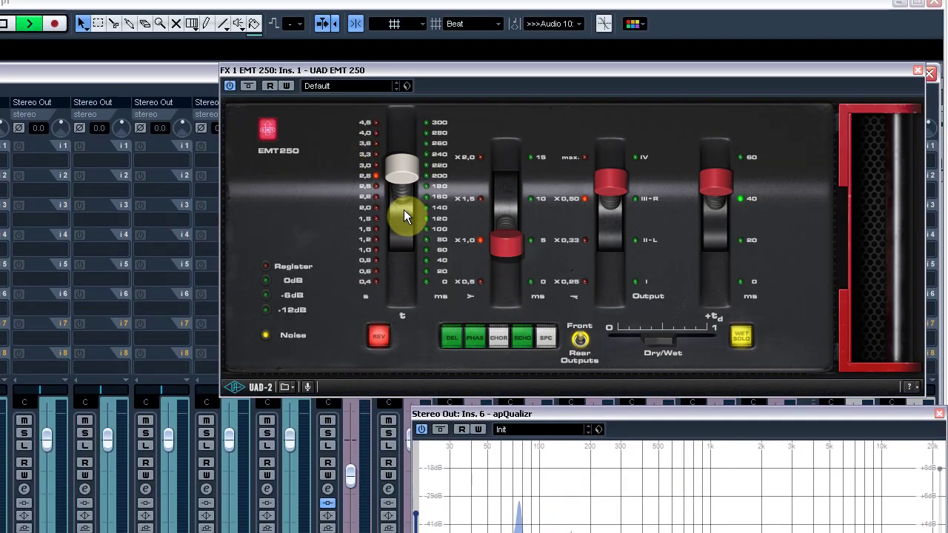
drag(398, 184, 404, 260)
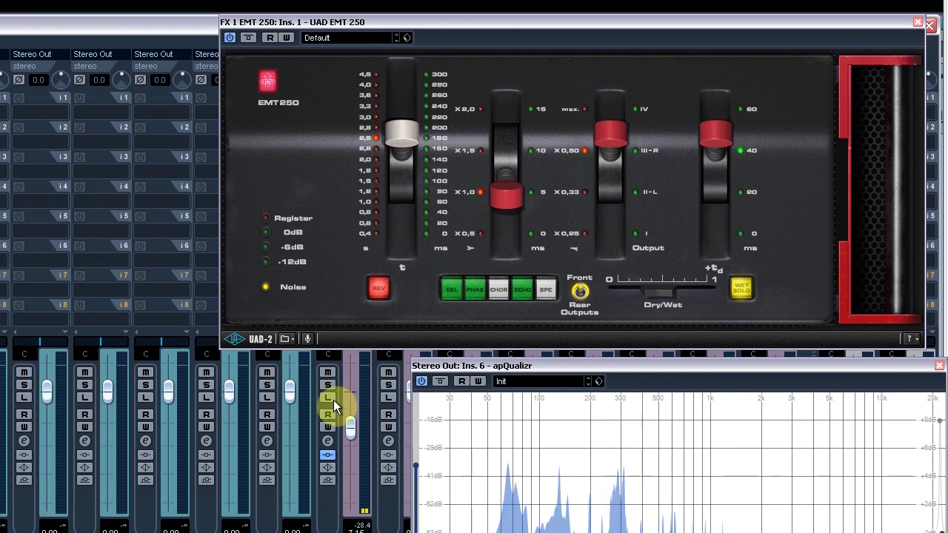
click(328, 445)
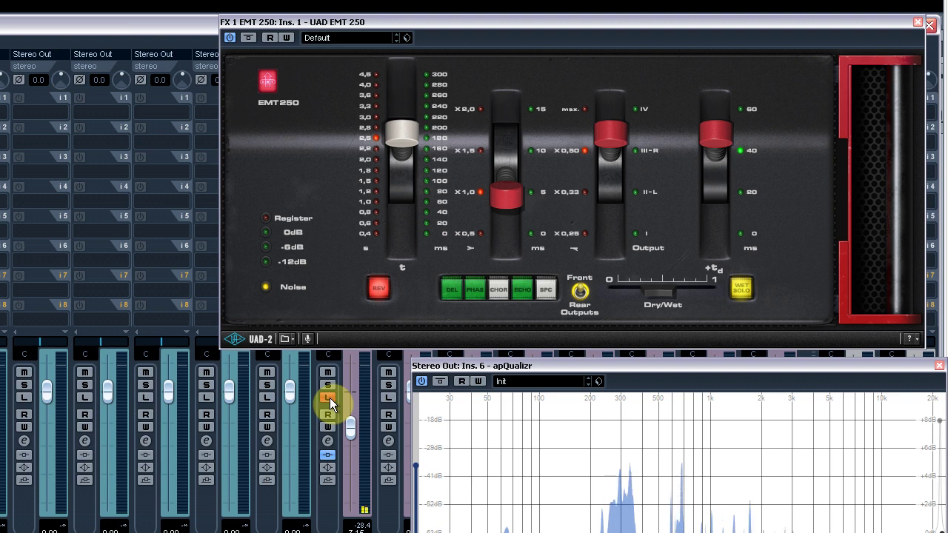
click(328, 397)
click(379, 288)
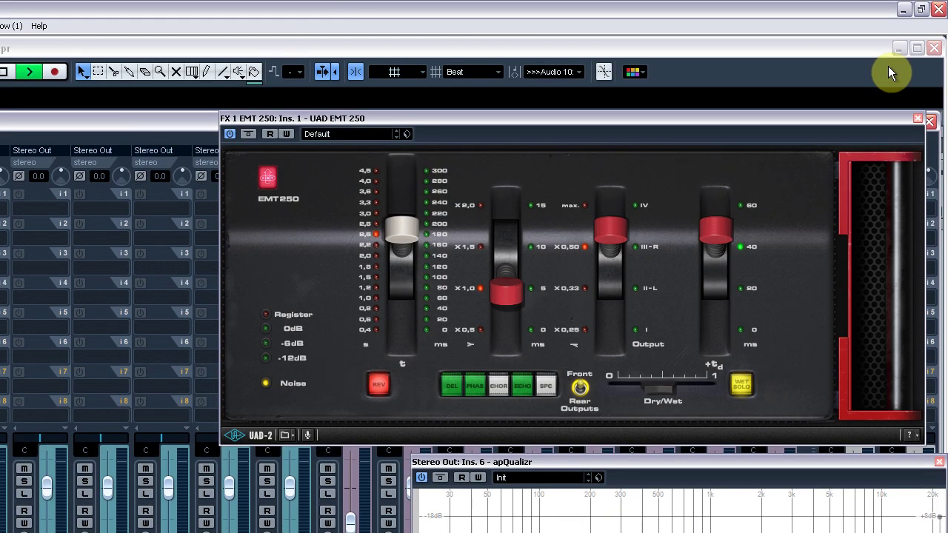
click(917, 21)
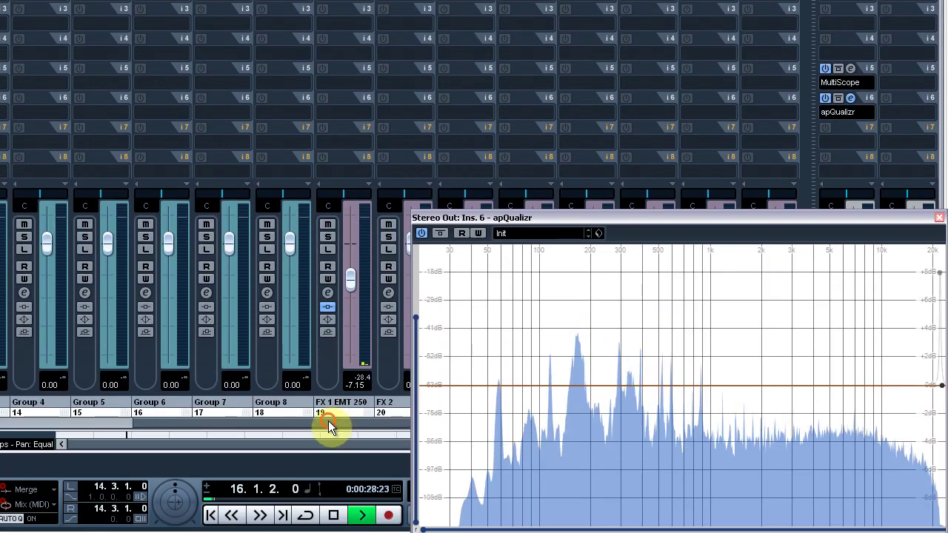
Step: Reopen the VX channel's Neve 88RS and boost its high-band EQ gain, auditioning the band around 8 kHz
drag(328, 420, 237, 421)
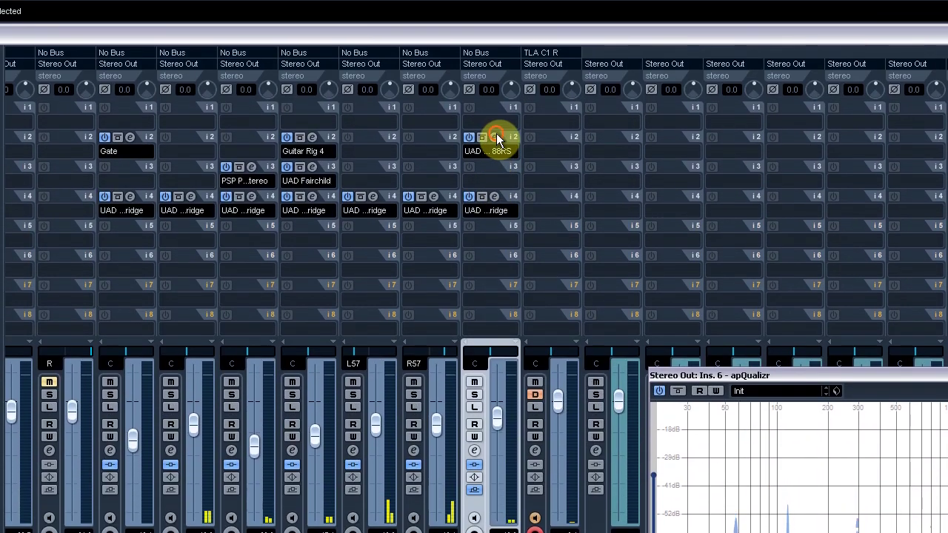
click(494, 138)
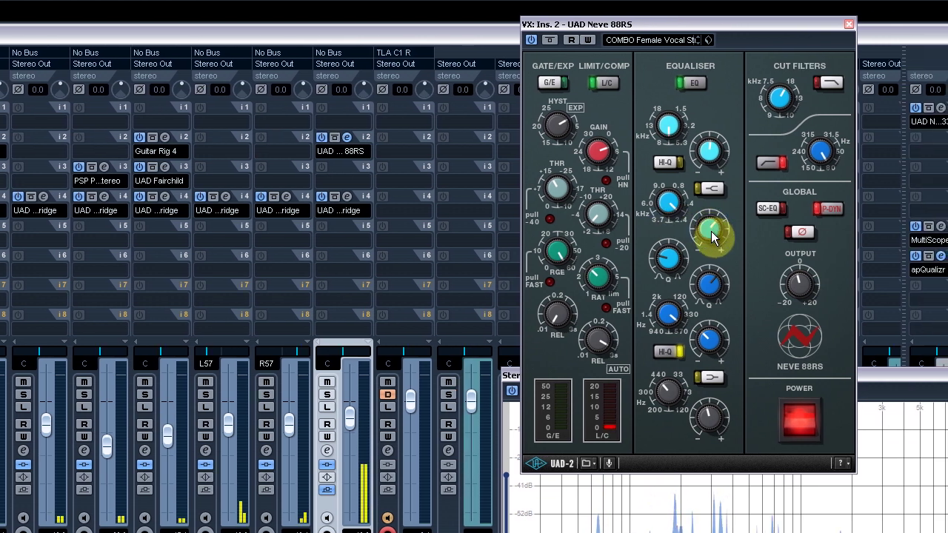
drag(711, 213, 711, 230)
drag(708, 164, 725, 129)
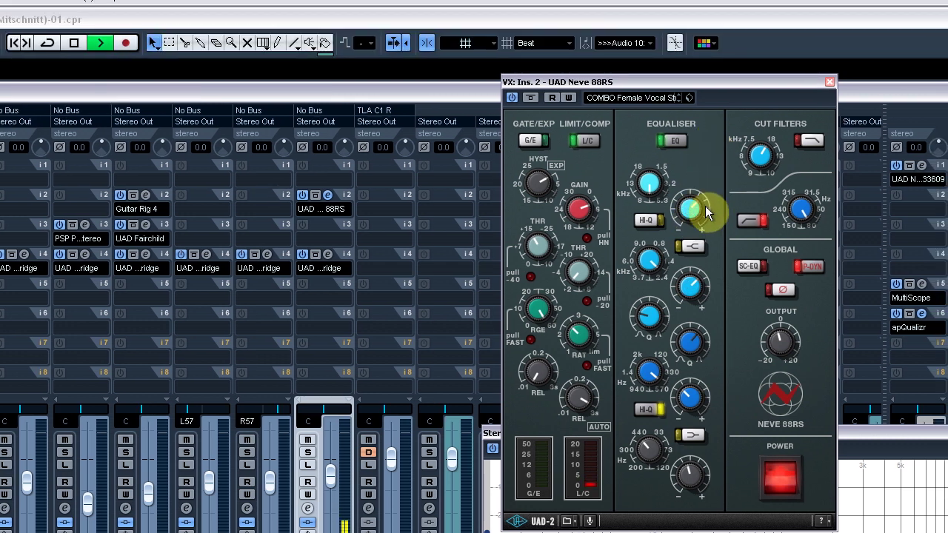
drag(705, 209, 692, 211)
drag(650, 186, 652, 189)
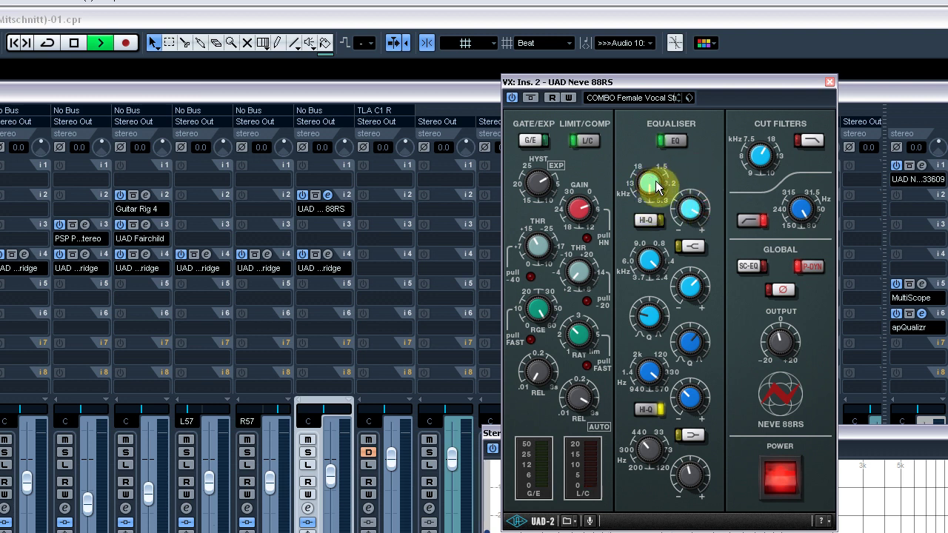
Step: Switch the Neve 88RS high band to shelving and lower its frequency to between 5.3 and 3.2 kHz
drag(651, 184, 692, 251)
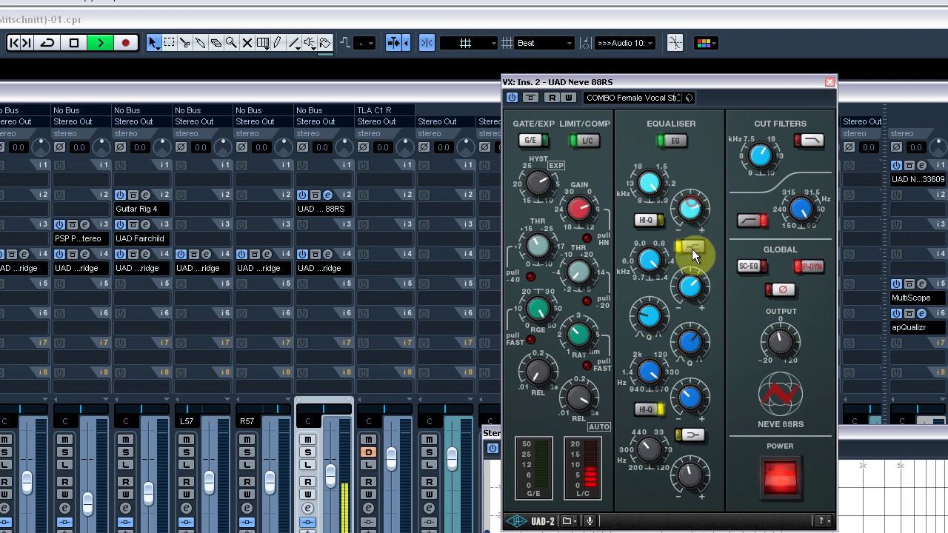
drag(689, 212, 691, 212)
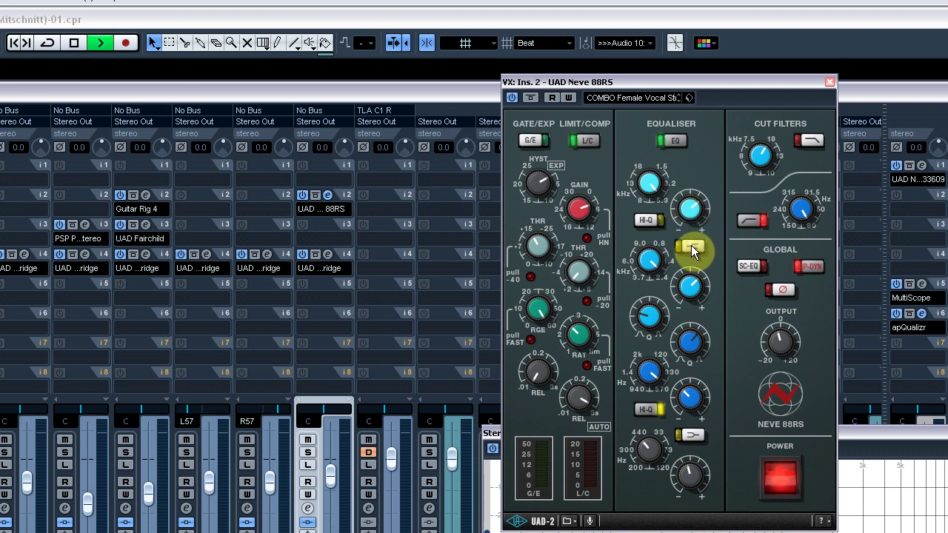
drag(691, 245, 691, 246)
drag(649, 189, 642, 185)
drag(683, 191, 683, 192)
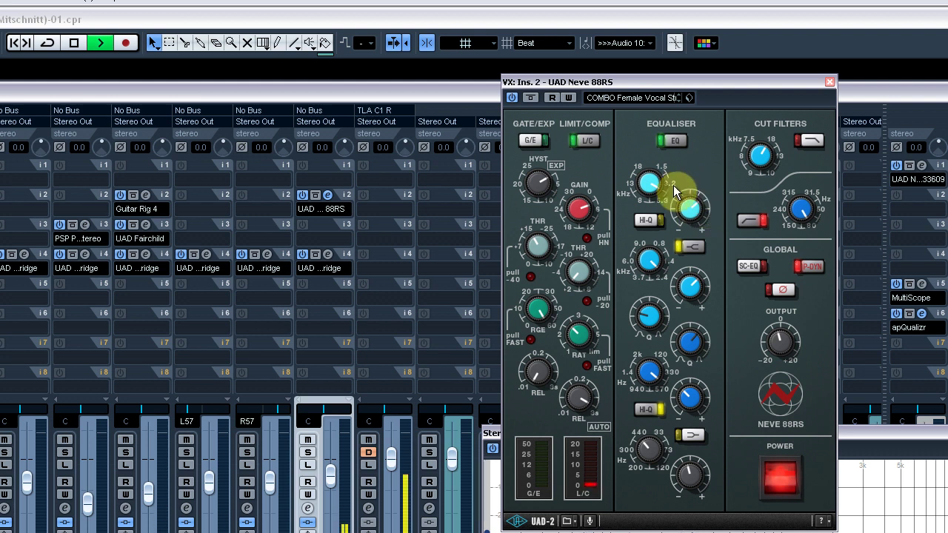
Step: Fine-tune the Neve 88RS high-shelf gain to a slight boost while listening and close the plug-in
drag(689, 212, 669, 191)
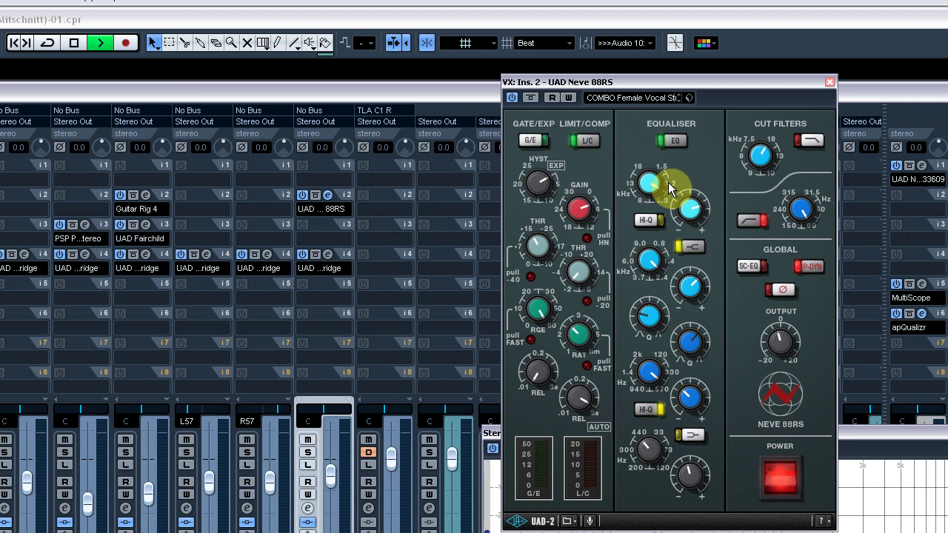
drag(669, 189, 669, 191)
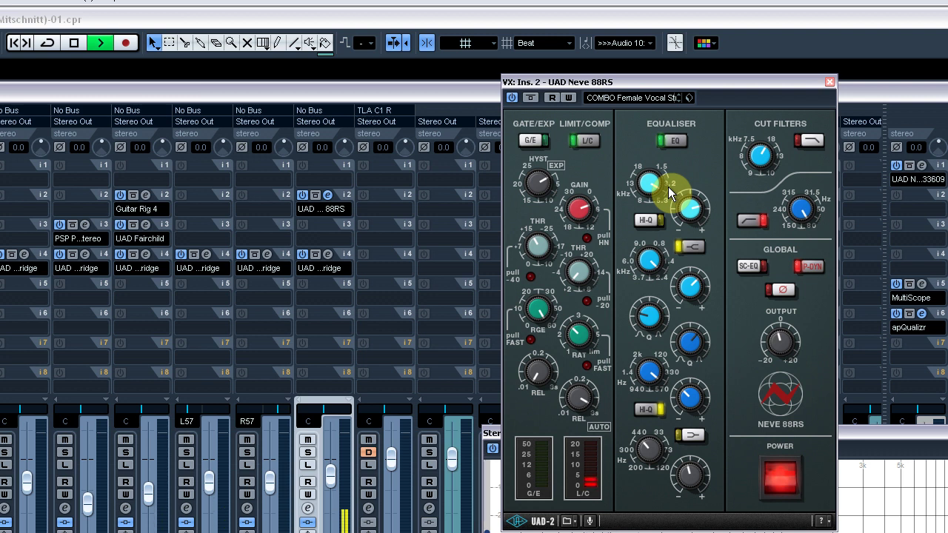
drag(688, 206, 688, 204)
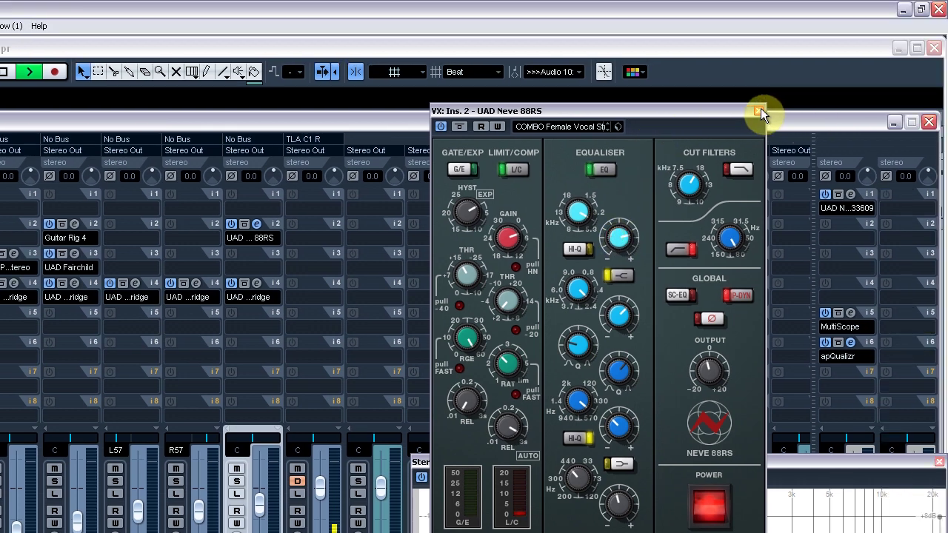
click(758, 111)
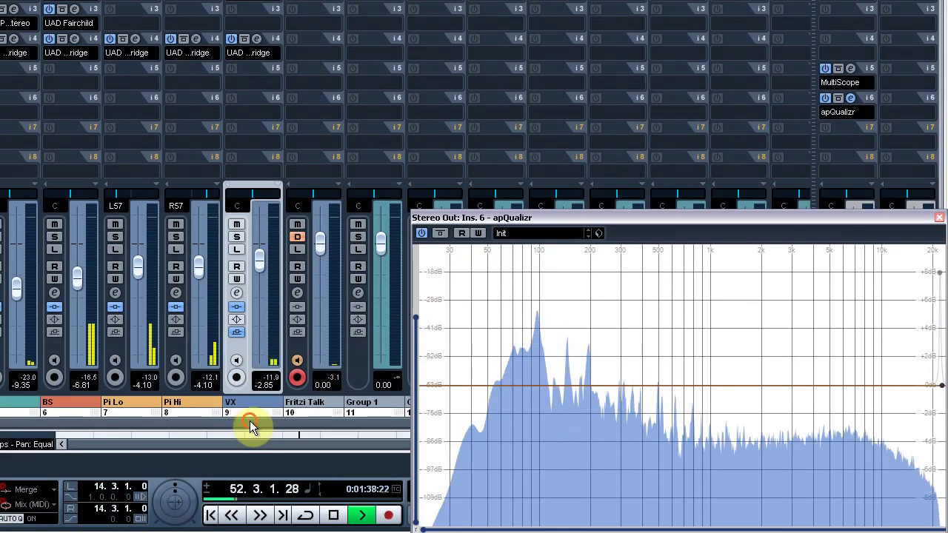
Step: Solo the VX vocal channel, set the FX 1 EMT 250's pre-delay to 60 ms, and close the plug-in
drag(249, 421, 311, 420)
click(145, 237)
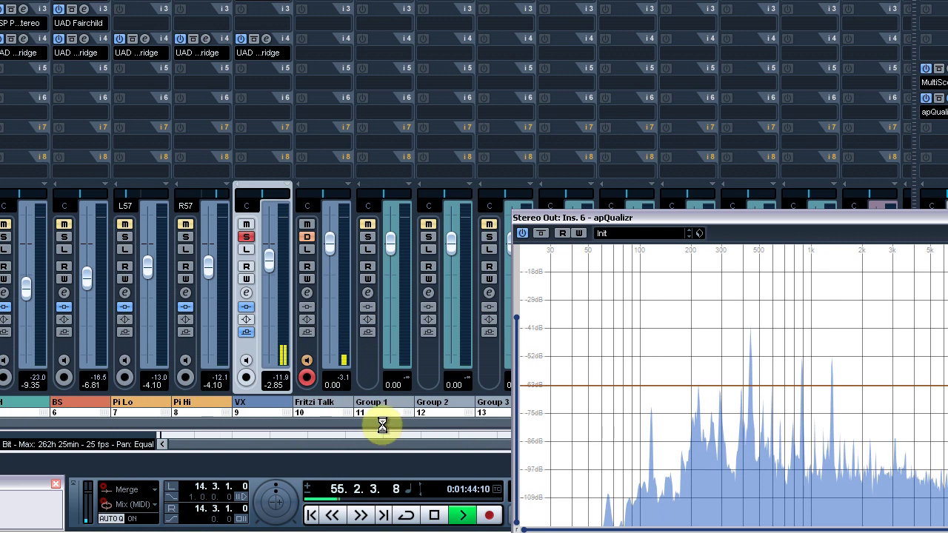
drag(382, 424, 709, 419)
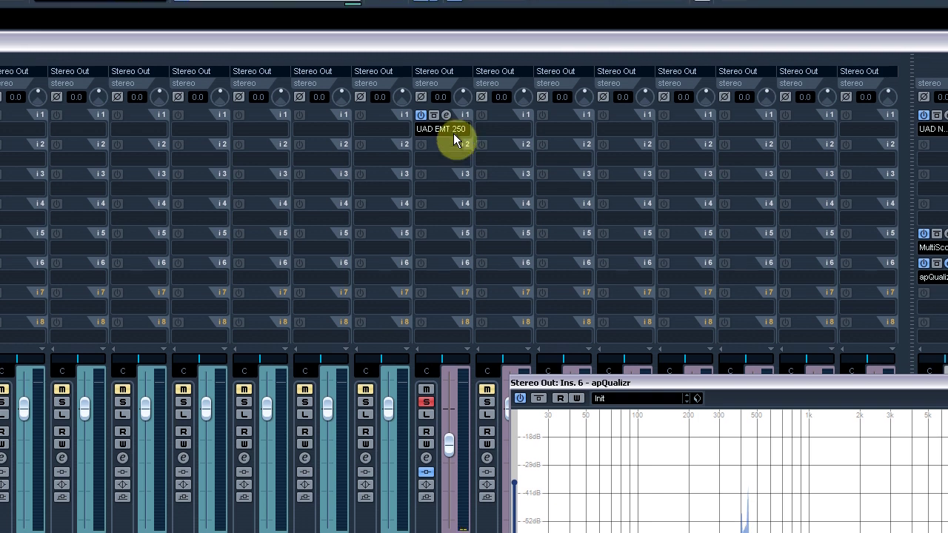
click(453, 89)
drag(720, 175, 722, 121)
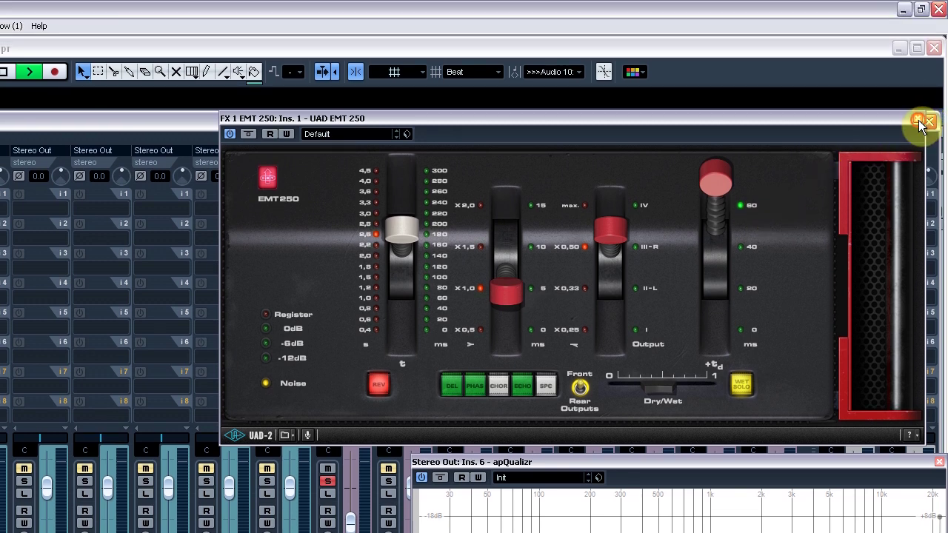
click(922, 123)
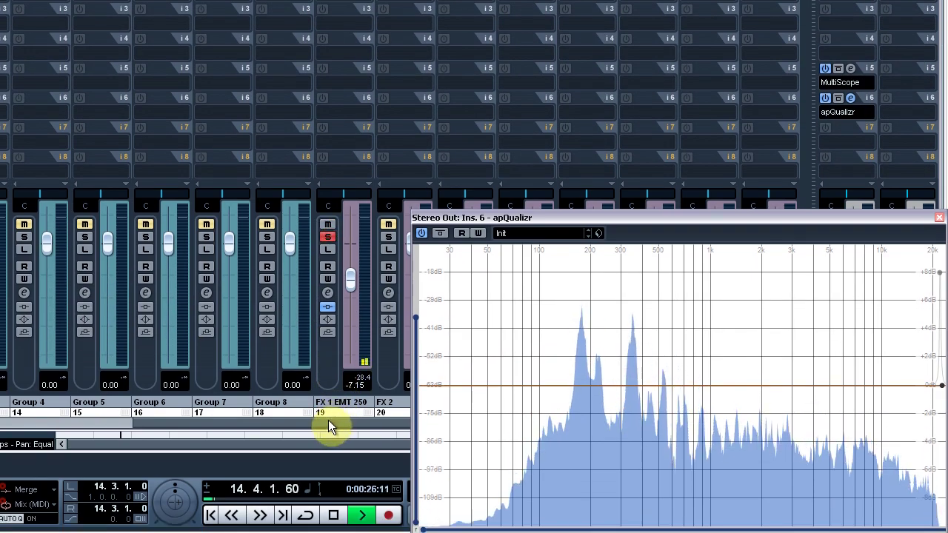
Step: Unsolo the VX channel and lower its fader to -3.15 dB in the full mix
drag(328, 449, 4, 449)
click(534, 236)
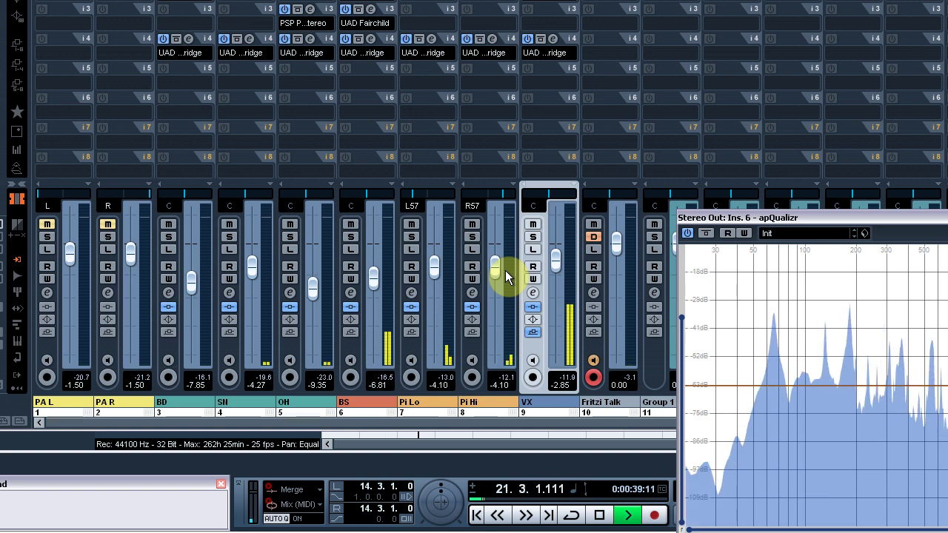
drag(556, 264, 556, 269)
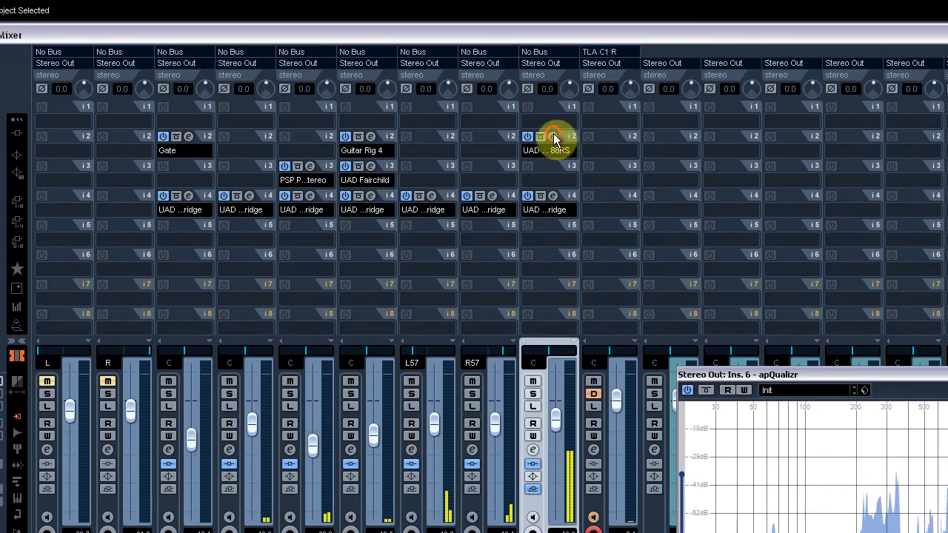
Step: Switch the low band of the VX channel's Neve 88RS to shelving, fine-tune its gain, and close the plug-in
click(553, 79)
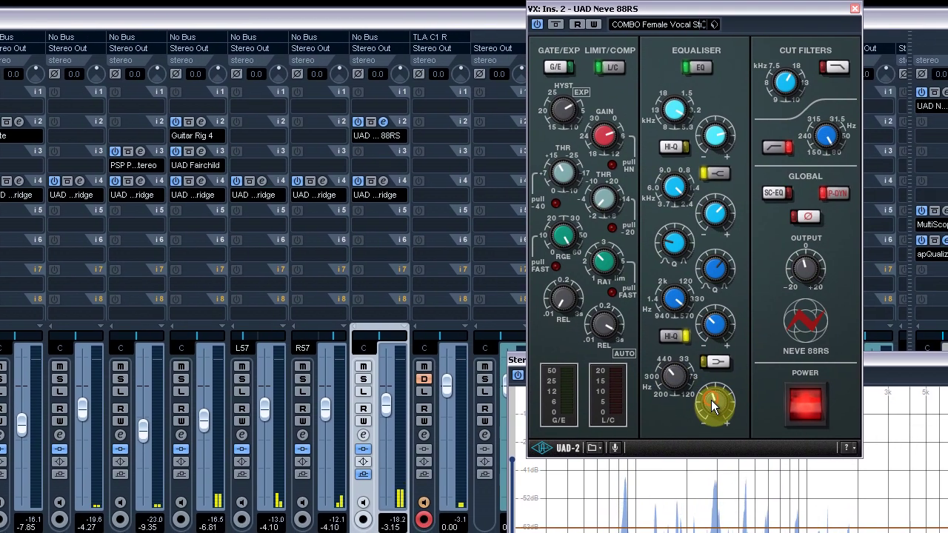
click(718, 363)
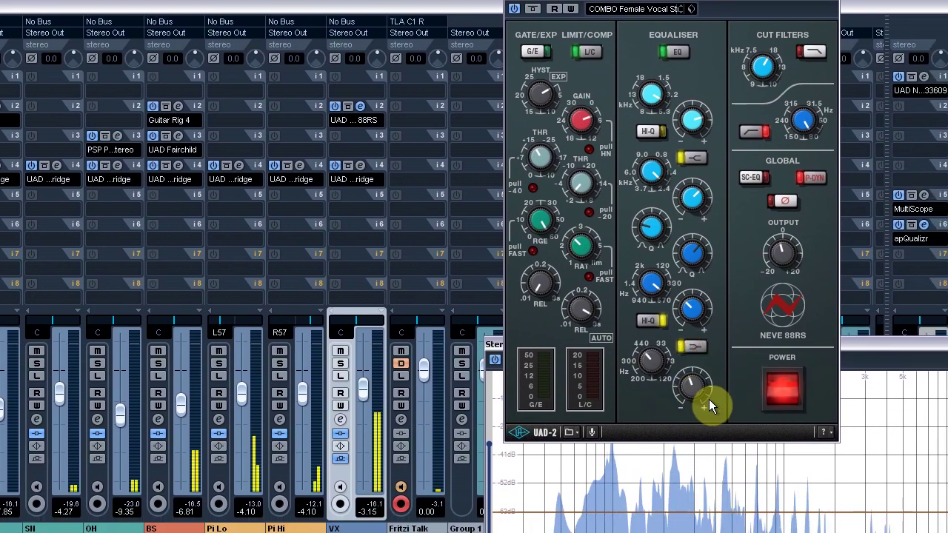
click(709, 408)
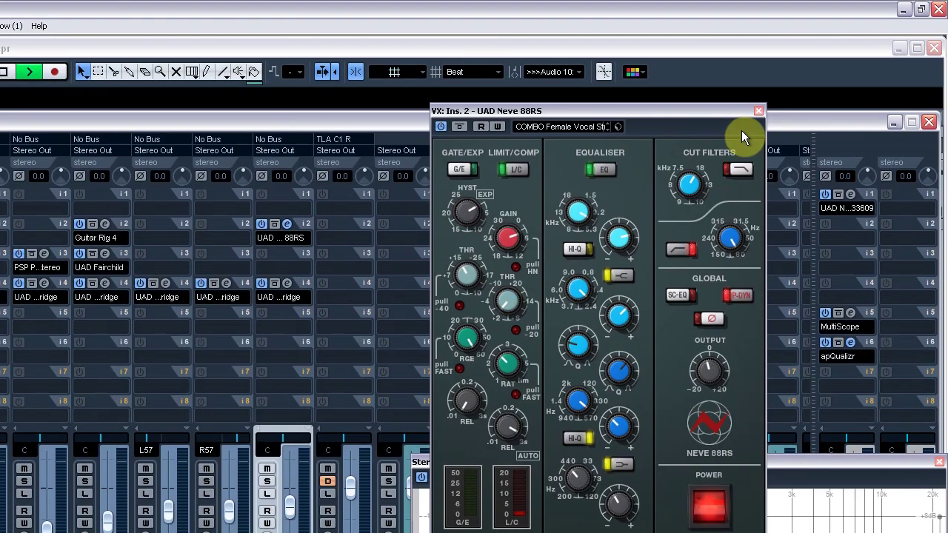
click(757, 111)
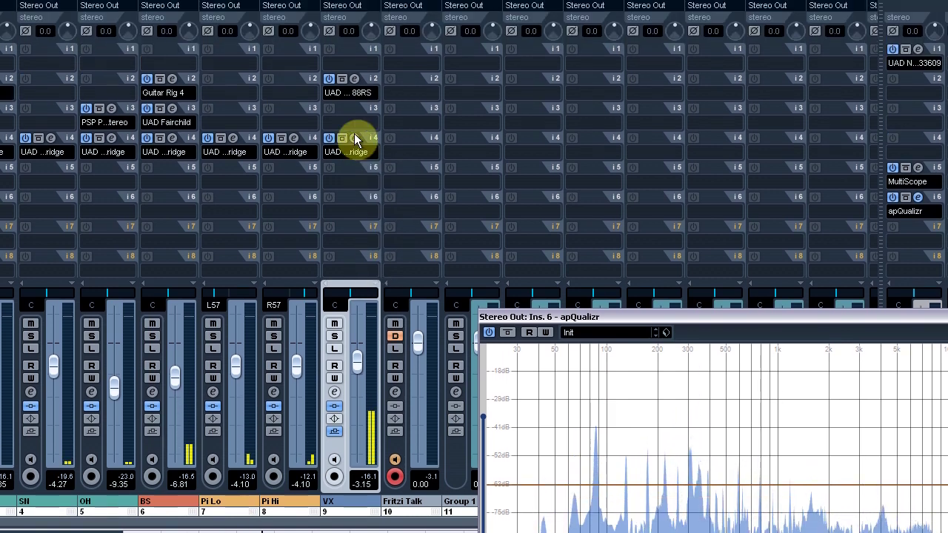
Step: Review the VX channel's Cambridge EQ and Neve 88RS settings during playback, close both plug-ins, and stop playback
click(357, 115)
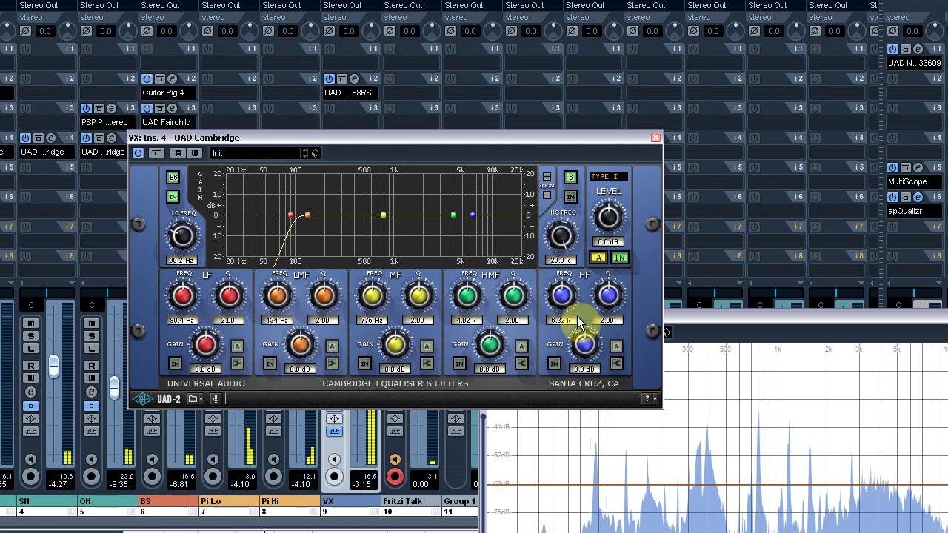
click(656, 138)
click(353, 91)
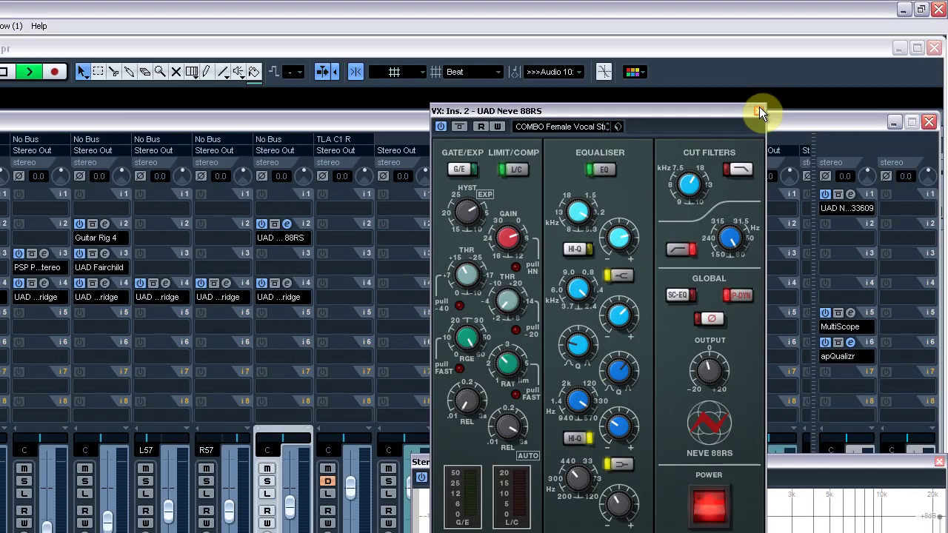
click(825, 20)
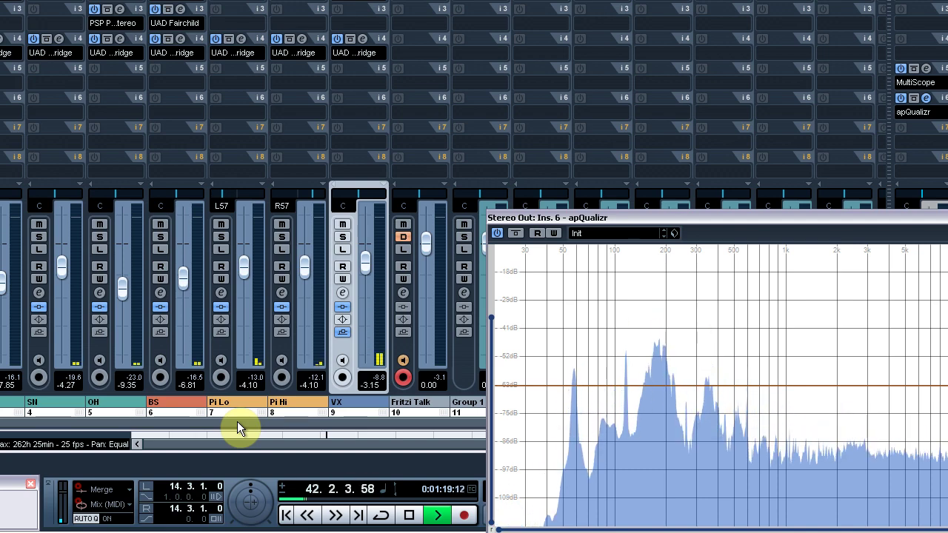
key(space)
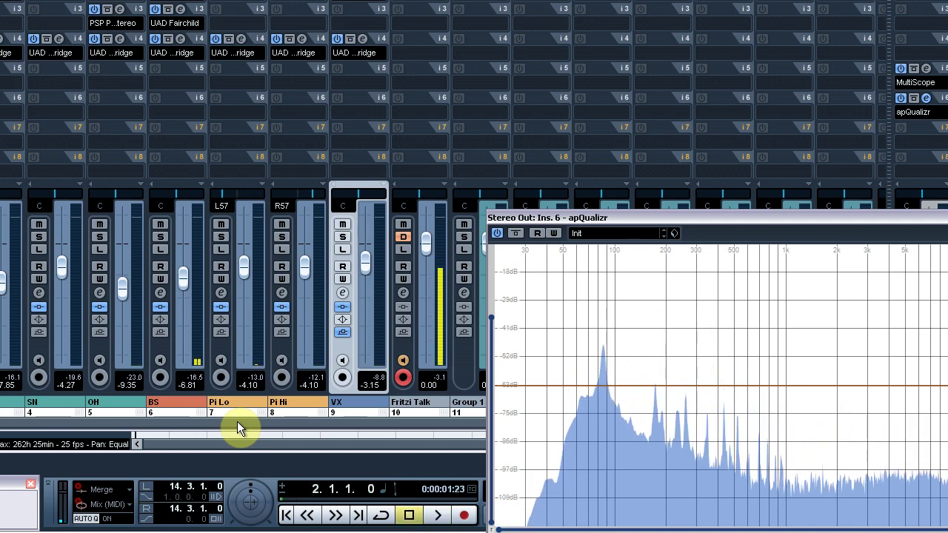